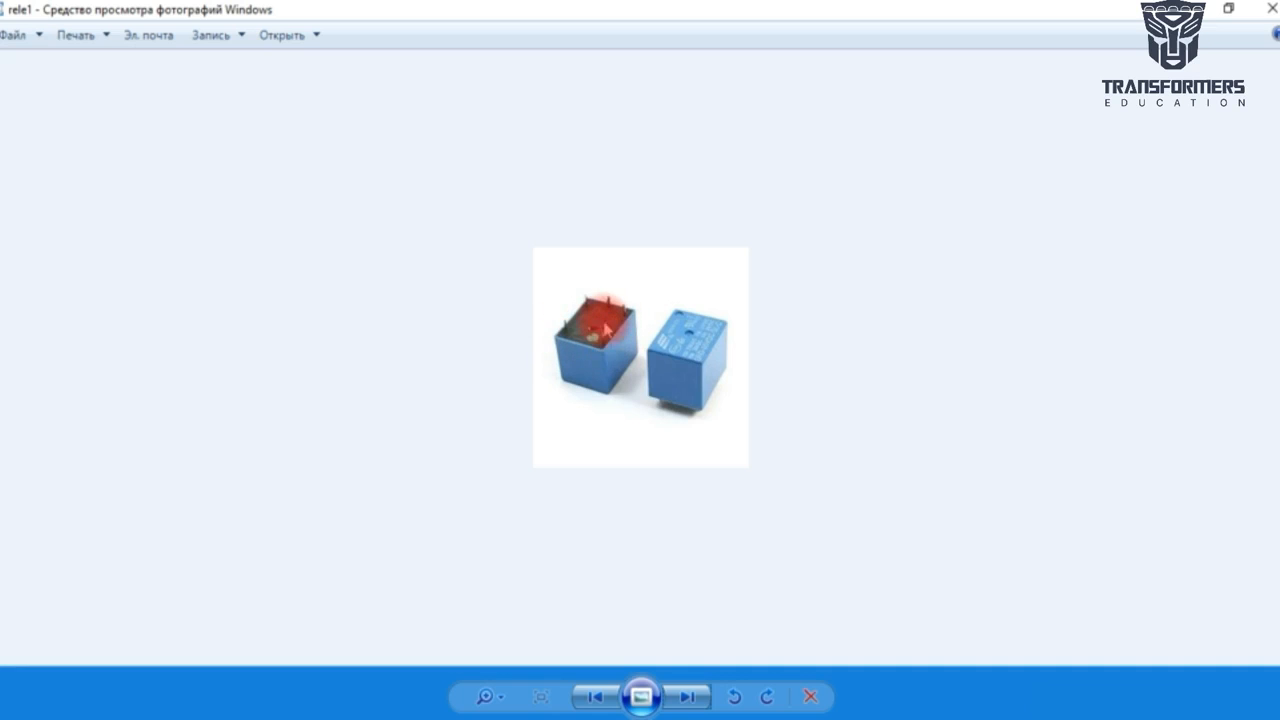
Step: Browse the relay pictures from rele1 through the relay module photo to the rele3 contact diagram
left_click(697, 693)
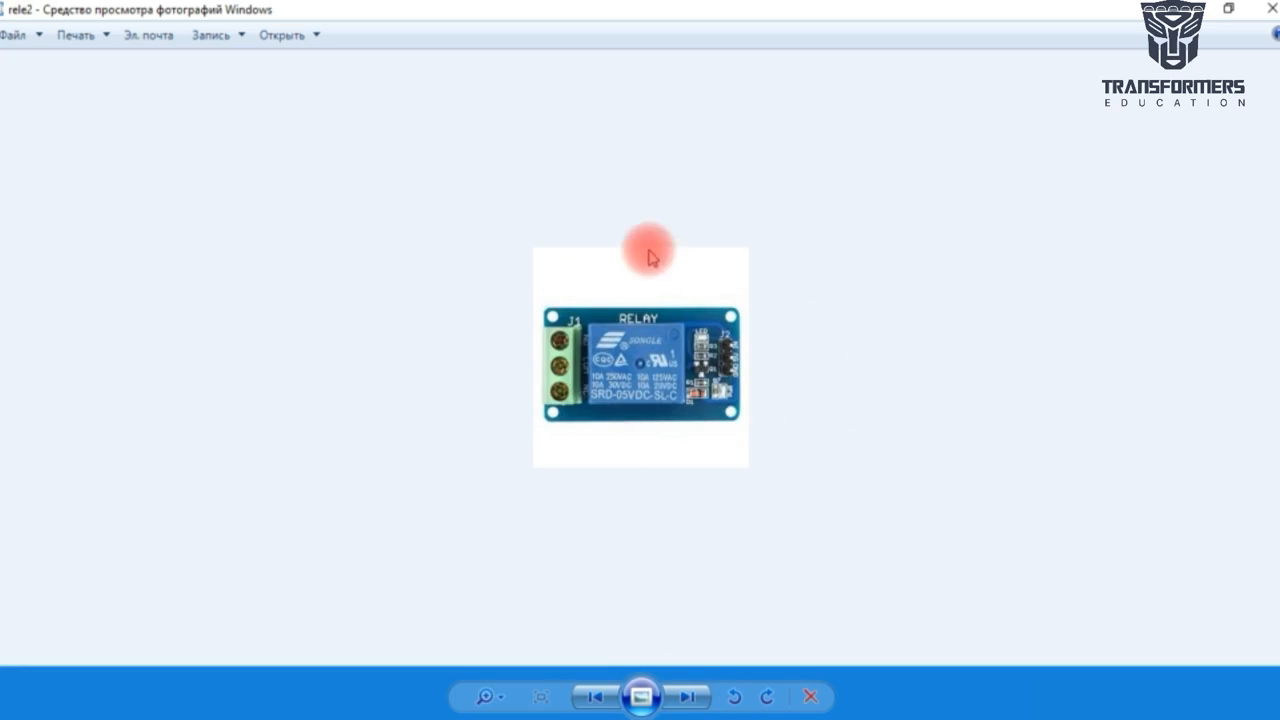
left_click(686, 697)
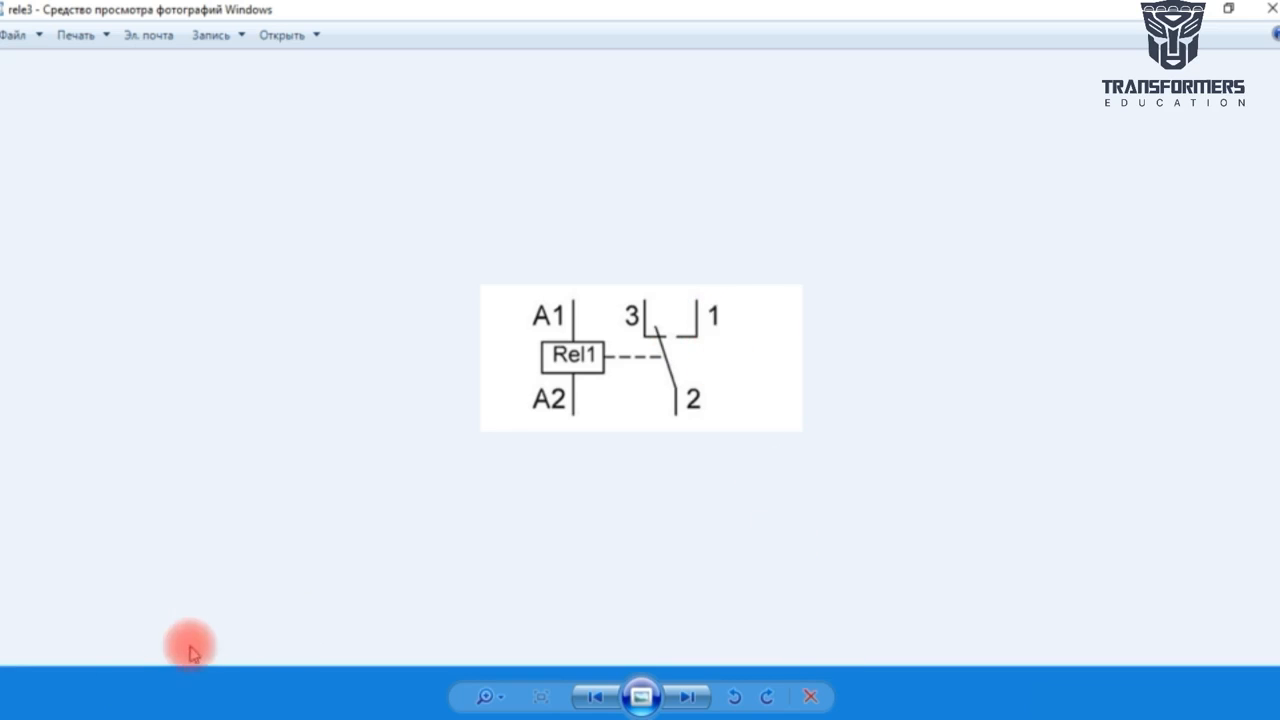
Step: Switch to the Tinkercad circuit in the browser and set the component library to show all components (Все)
left_click(80, 719)
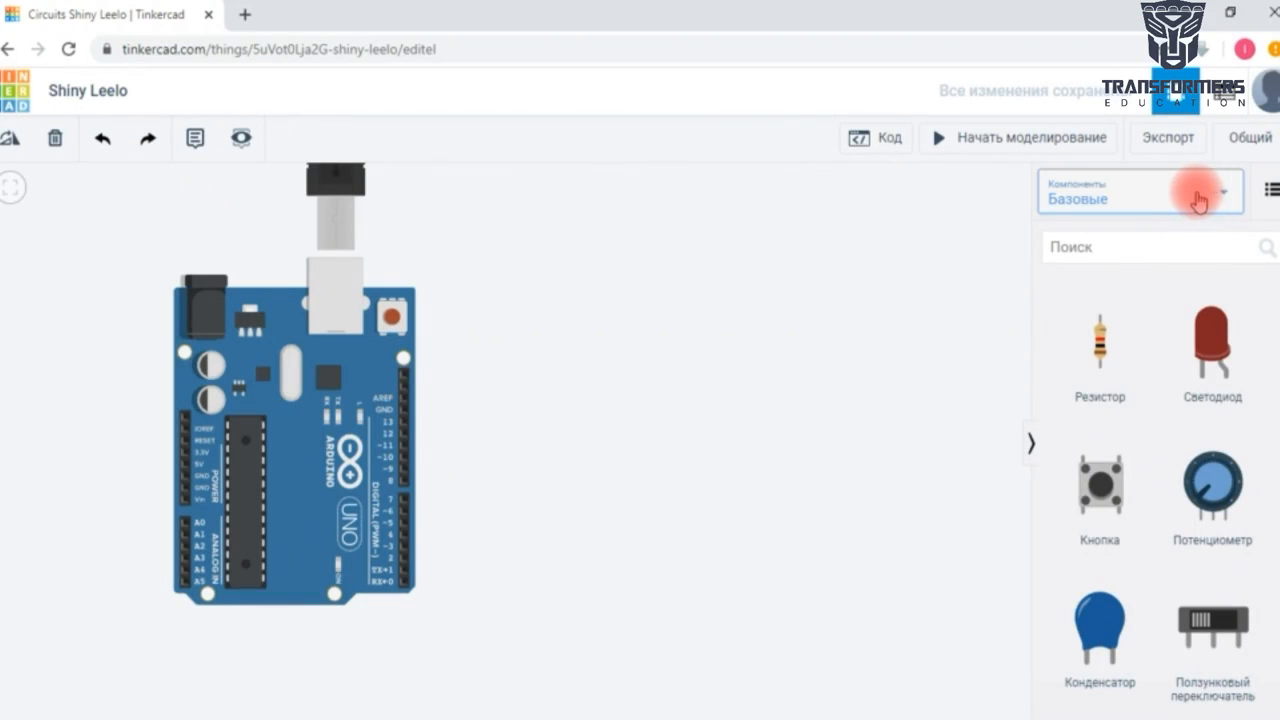
left_click(1110, 198)
left_click(1092, 283)
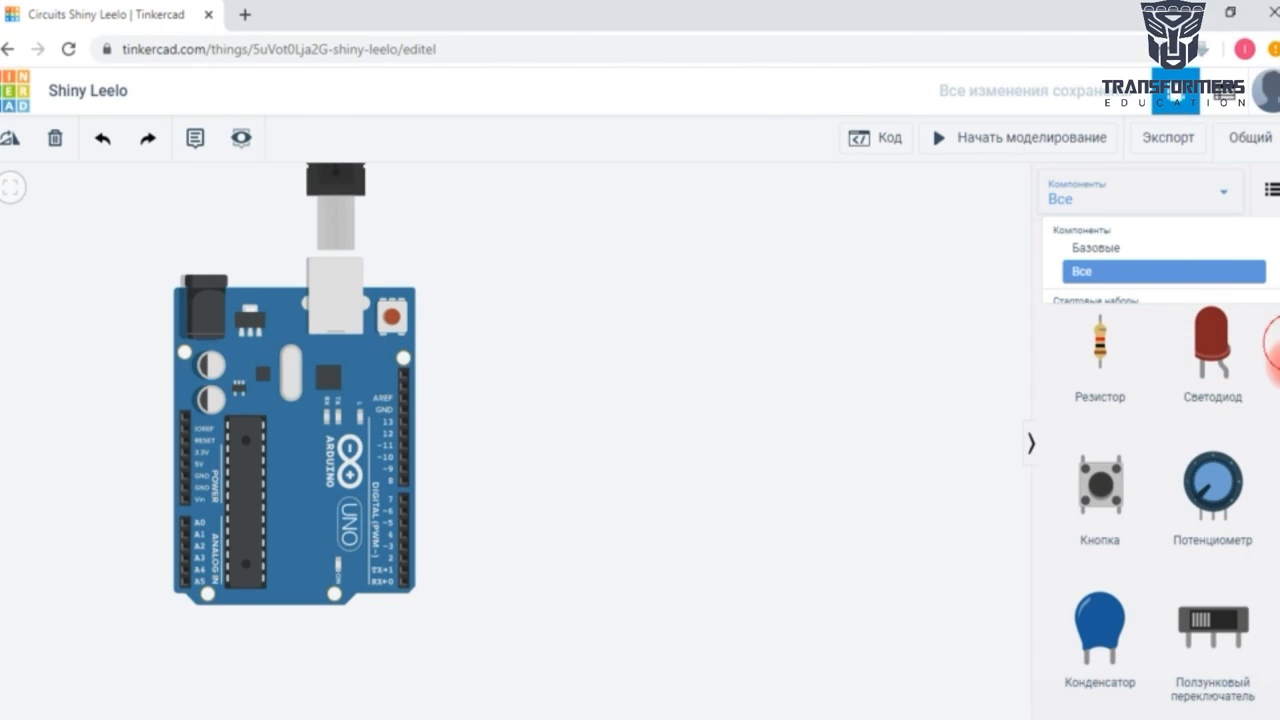
Step: Find the single-pole relay (Однополюсное реле) in the component library and place one beside the Arduino Uno on the workplane
left_click_drag(1275, 340, 1275, 393)
scroll(1190, 385, "down", 10)
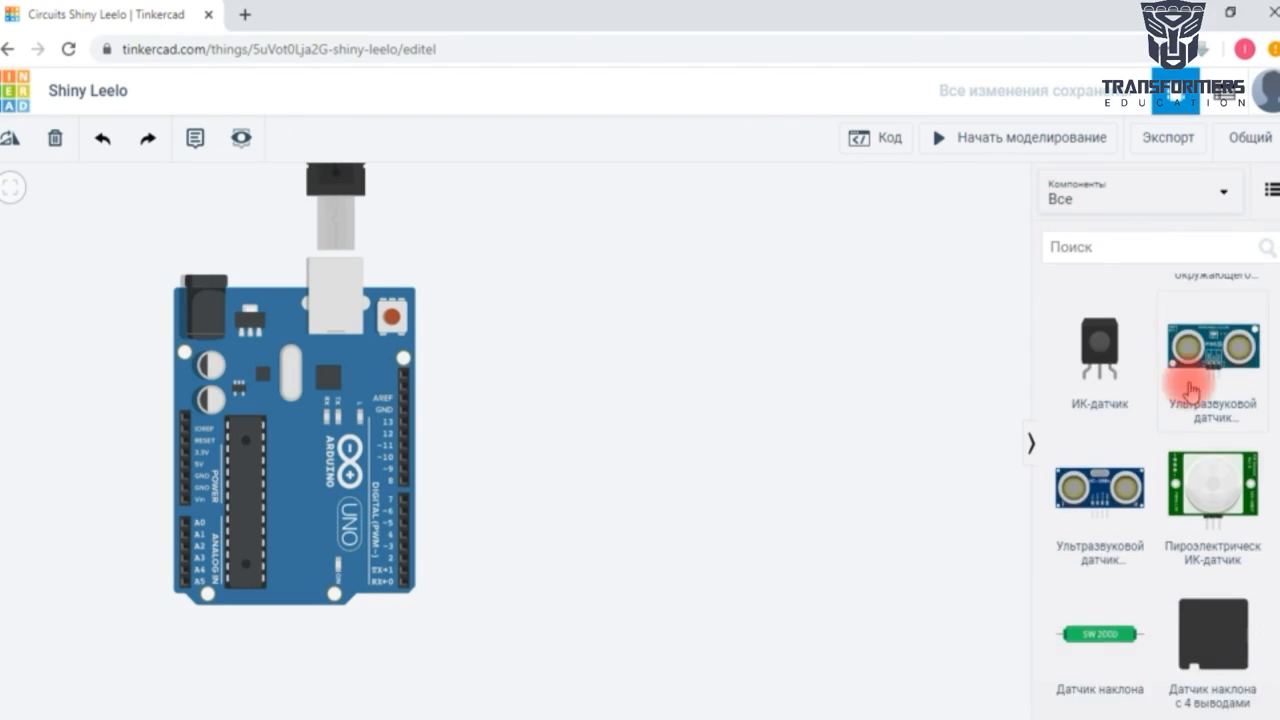
scroll(1175, 422, "down", 13)
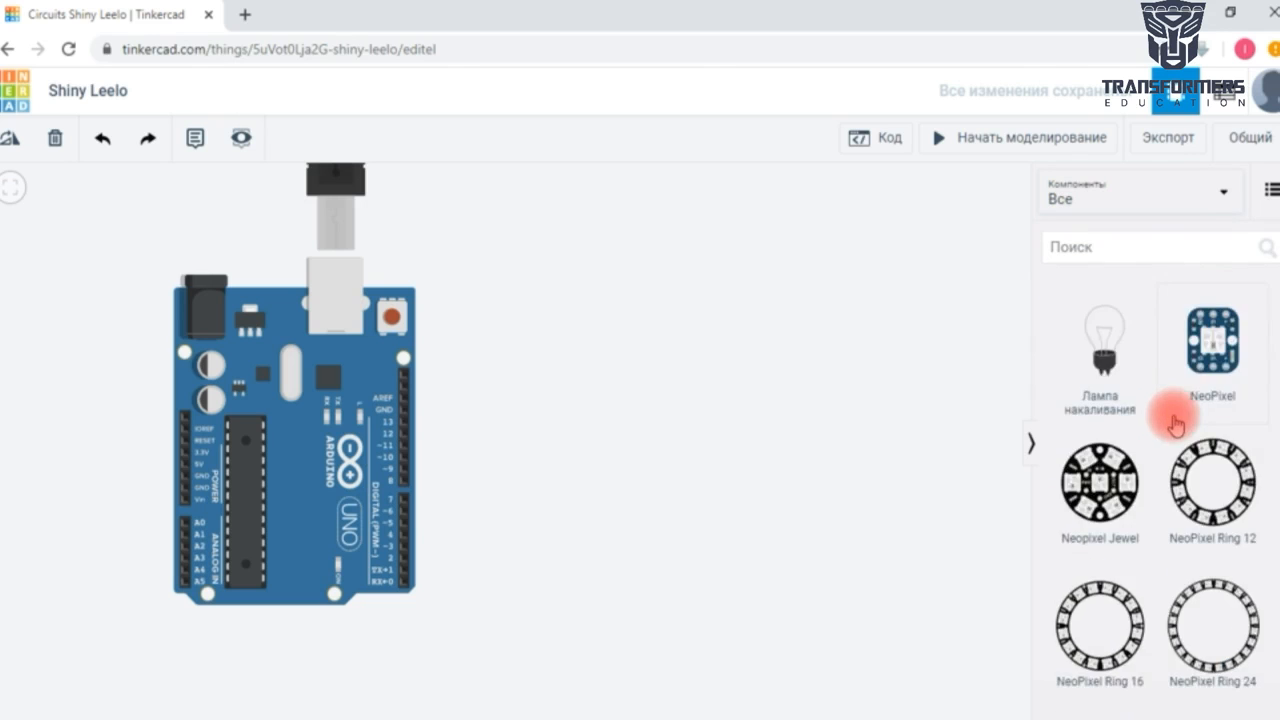
scroll(1176, 410, "up", 20)
scroll(1183, 370, "down", 12)
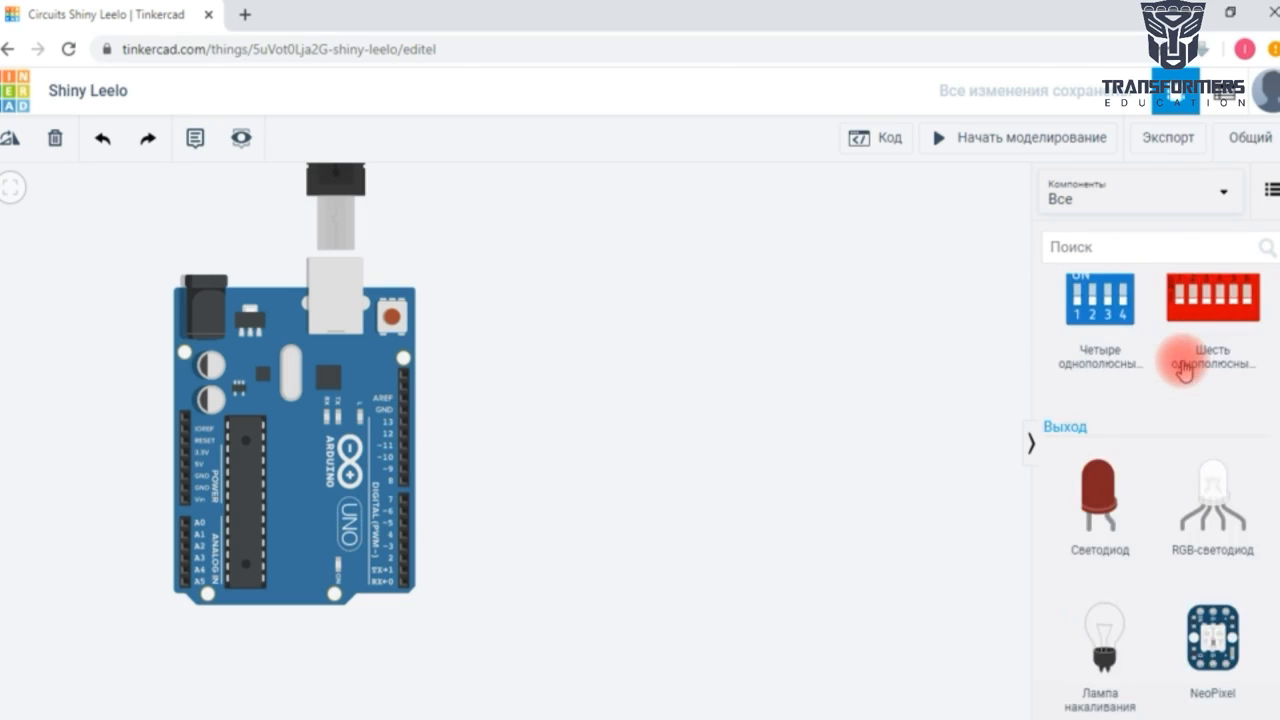
scroll(1188, 385, "down", 10)
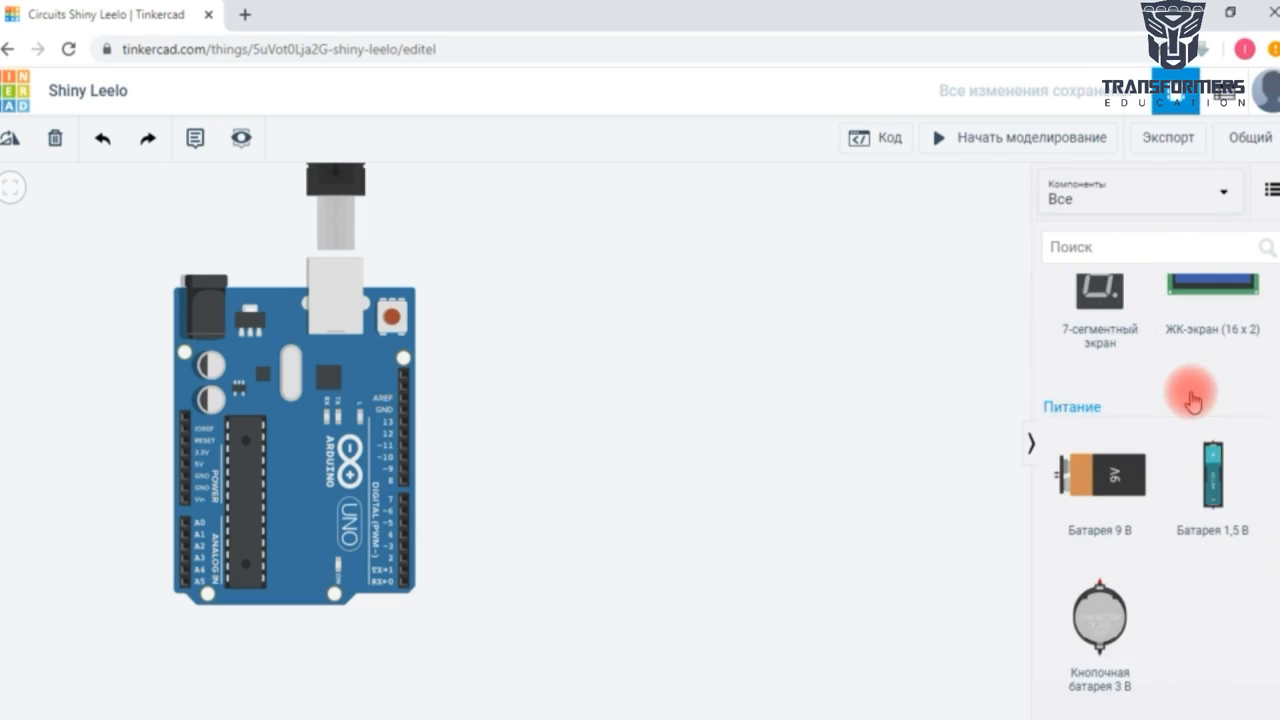
scroll(1190, 400, "down", 15)
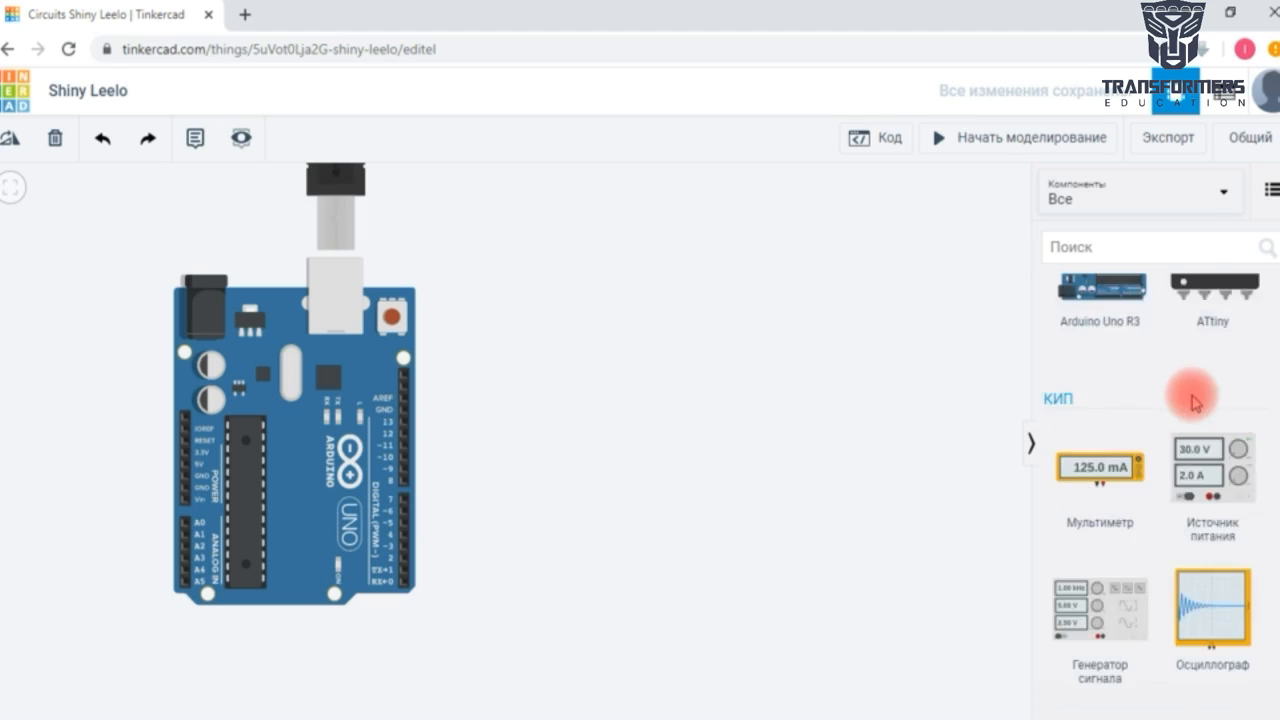
scroll(1193, 403, "down", 15)
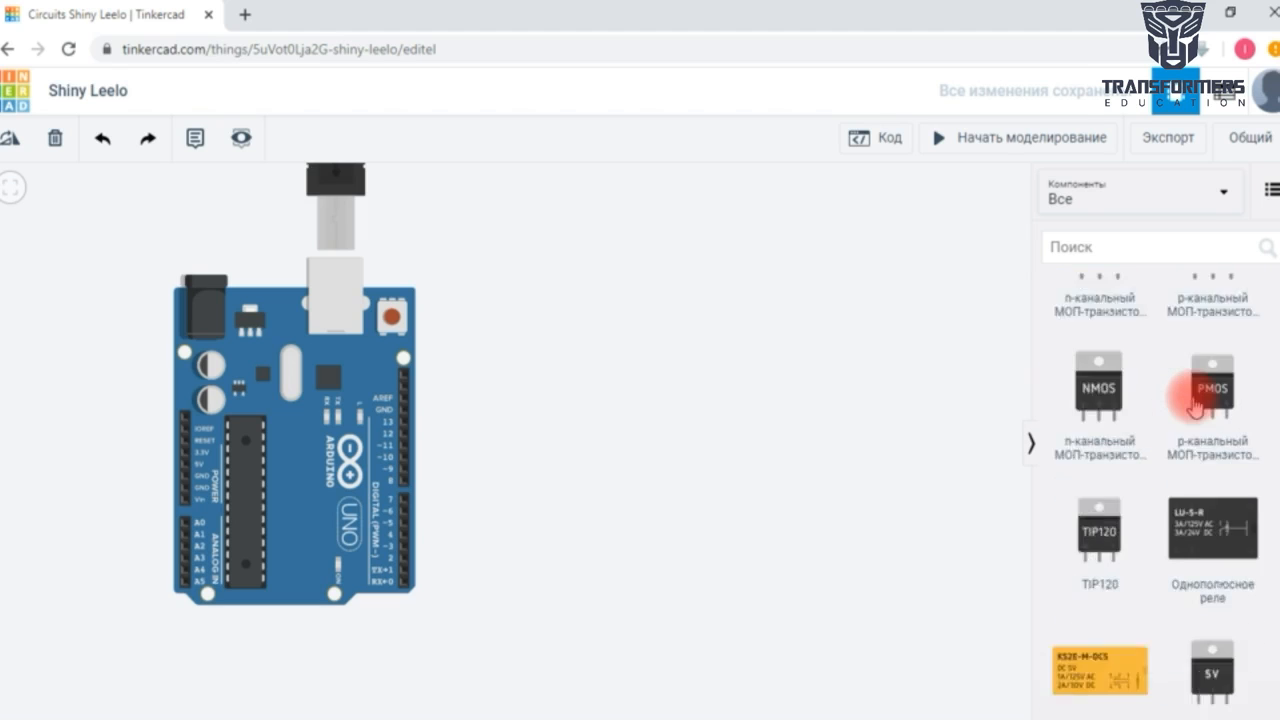
scroll(1193, 402, "down", 2)
scroll(1192, 390, "up", 1)
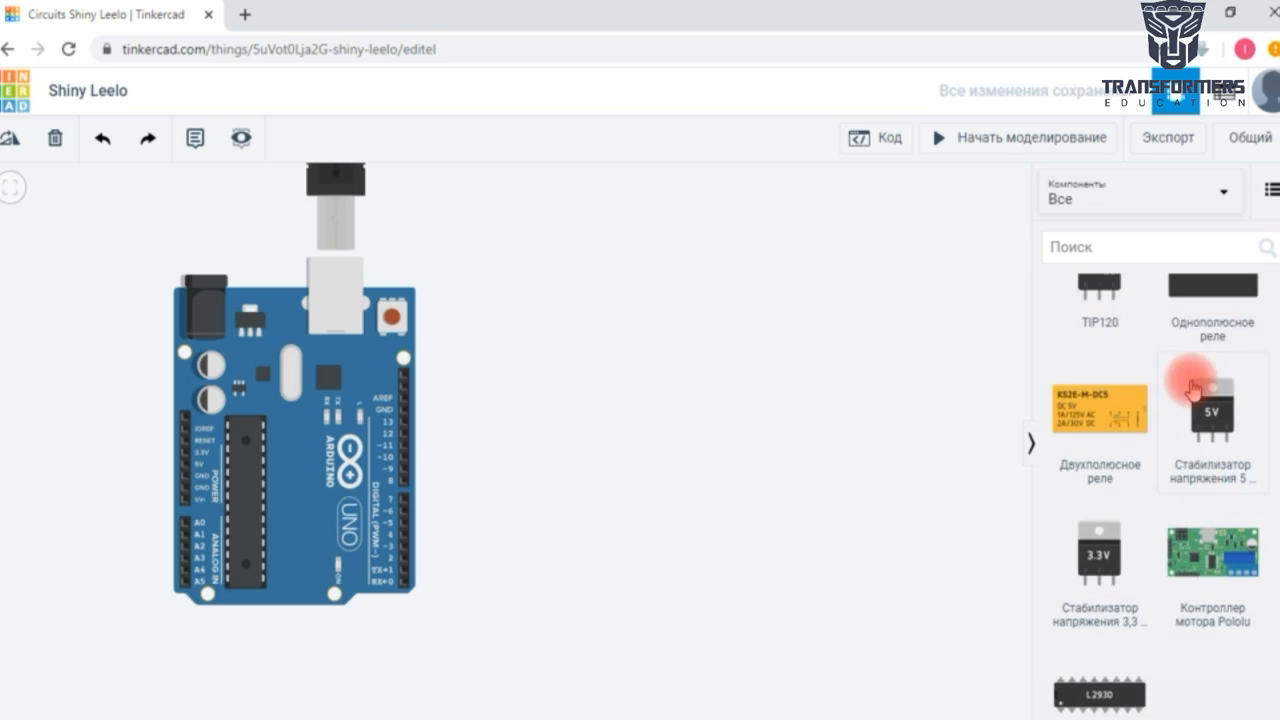
scroll(1193, 390, "up", 1)
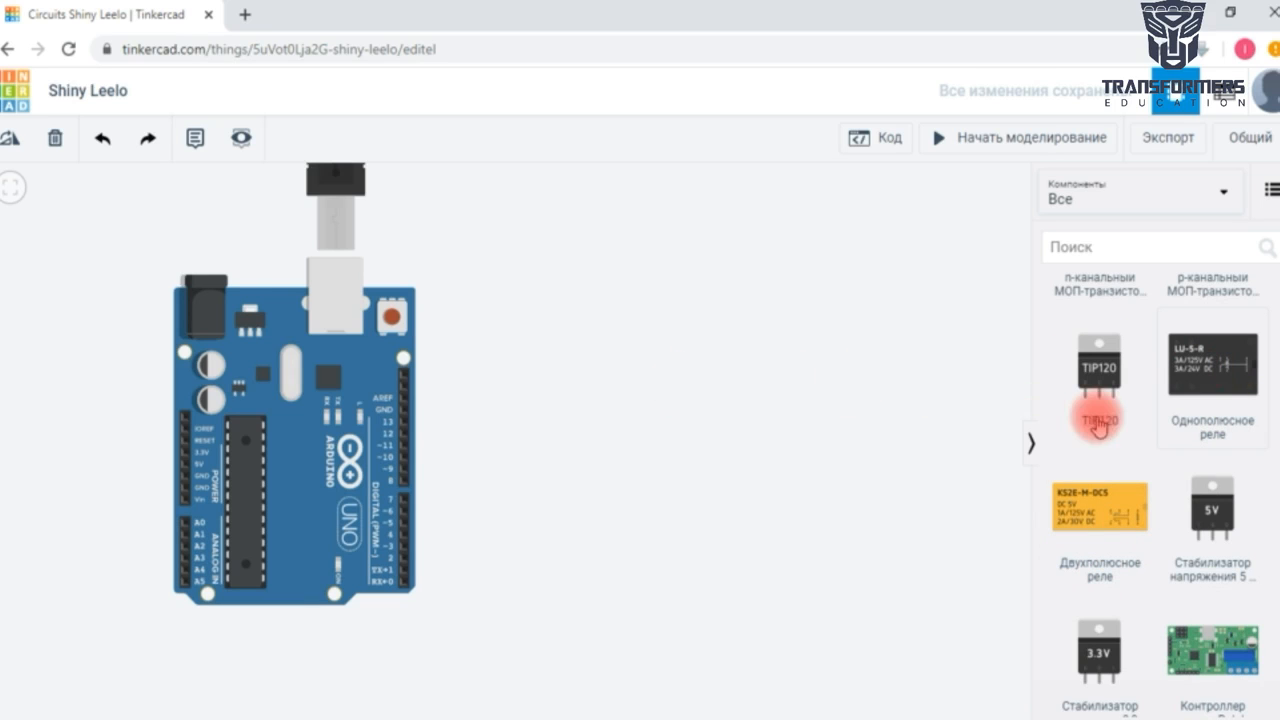
left_click_drag(1086, 400, 680, 384)
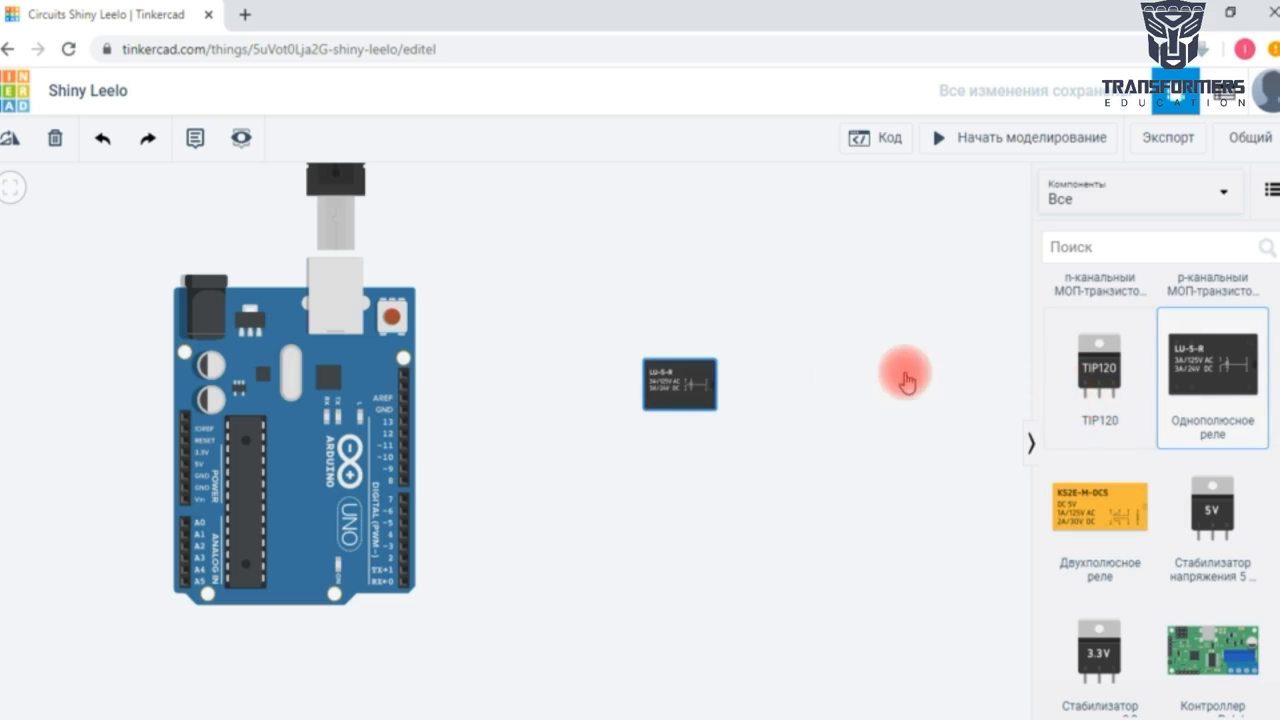
Step: Inspect the terminal names of the relay and move it closer to the Arduino board
left_click(711, 374)
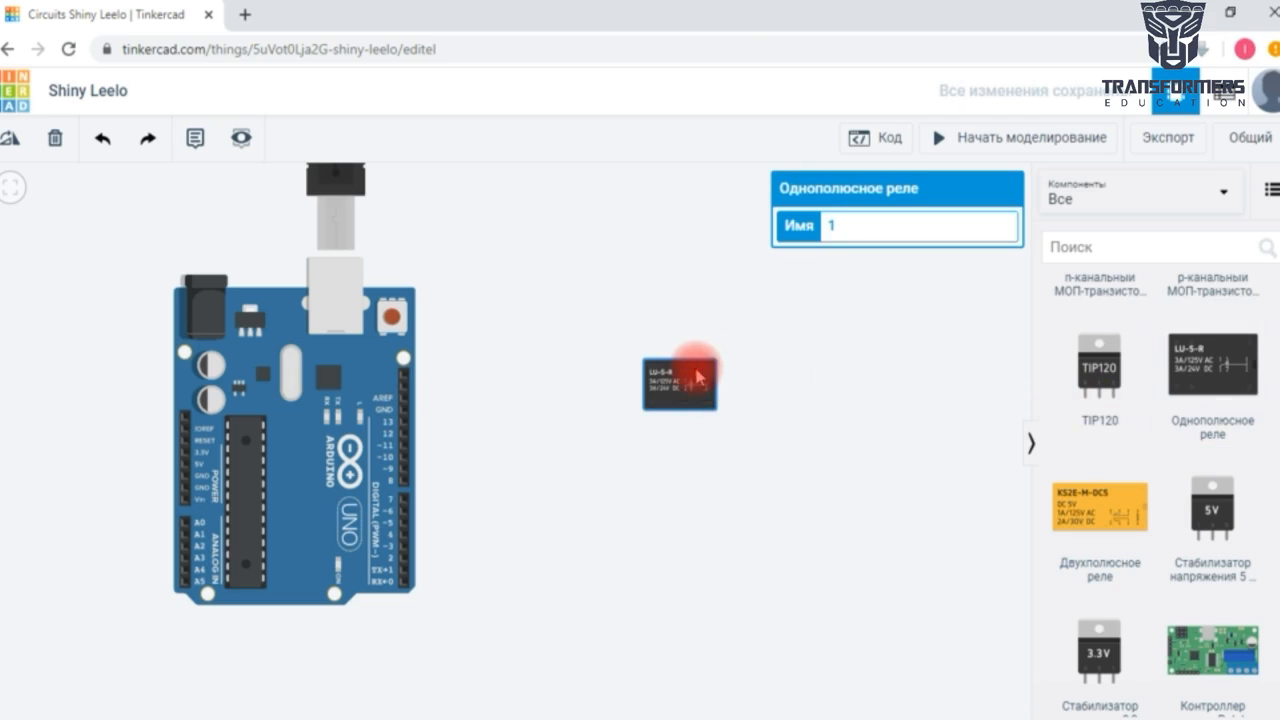
left_click(699, 416)
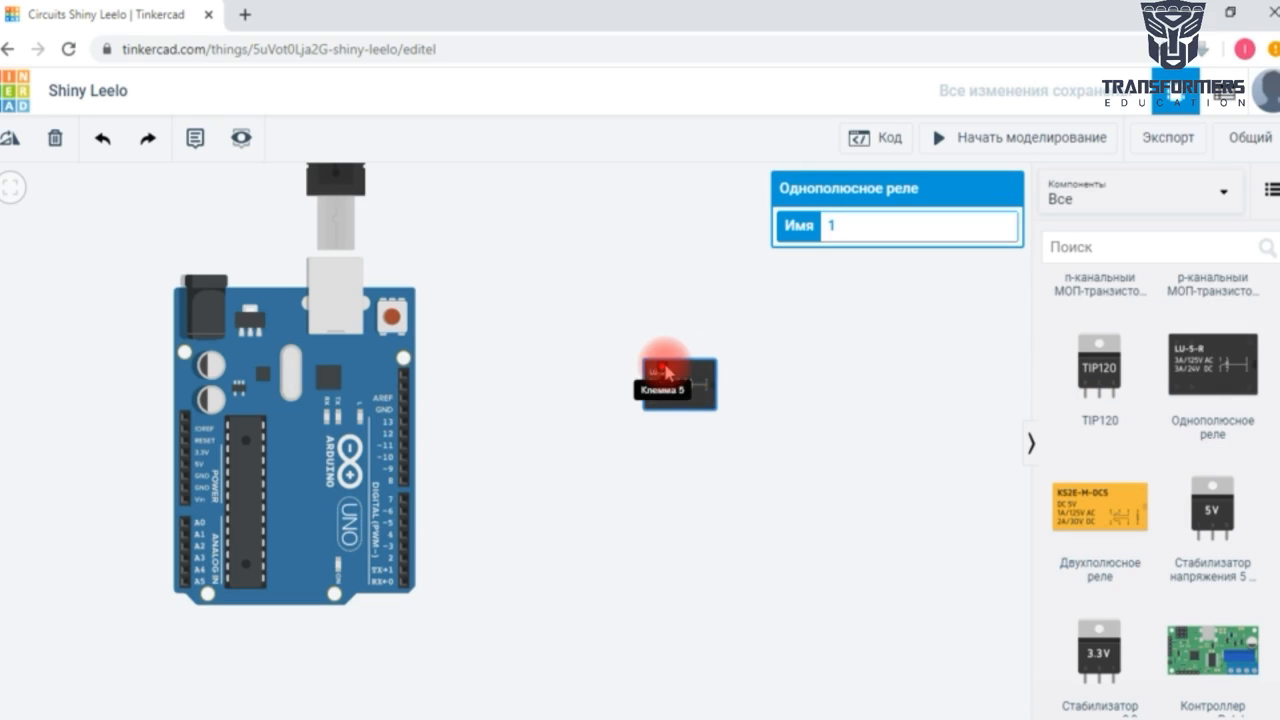
left_click_drag(655, 372, 653, 405)
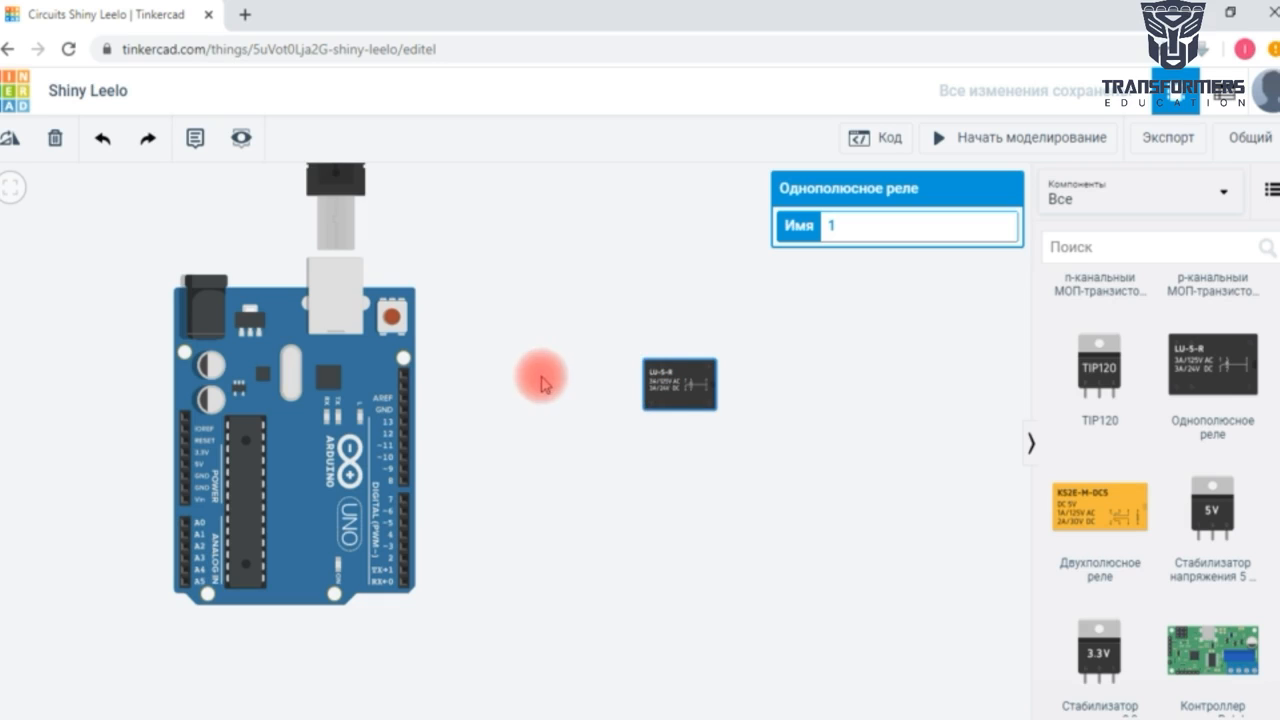
left_click_drag(686, 394, 596, 392)
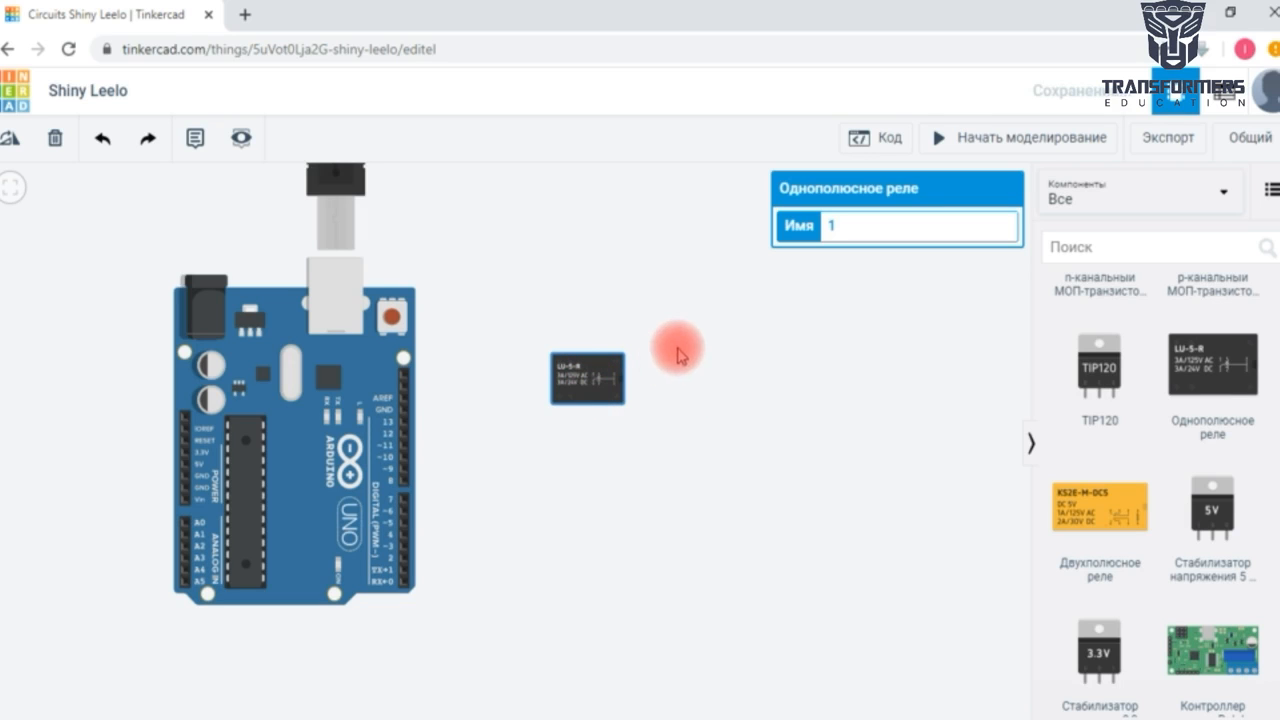
Step: Find the 9 V battery (Батарея 9 В) in the component library and place it beyond the relay, away from the Arduino
scroll(1176, 468, "up", 1)
scroll(1176, 466, "down", 5)
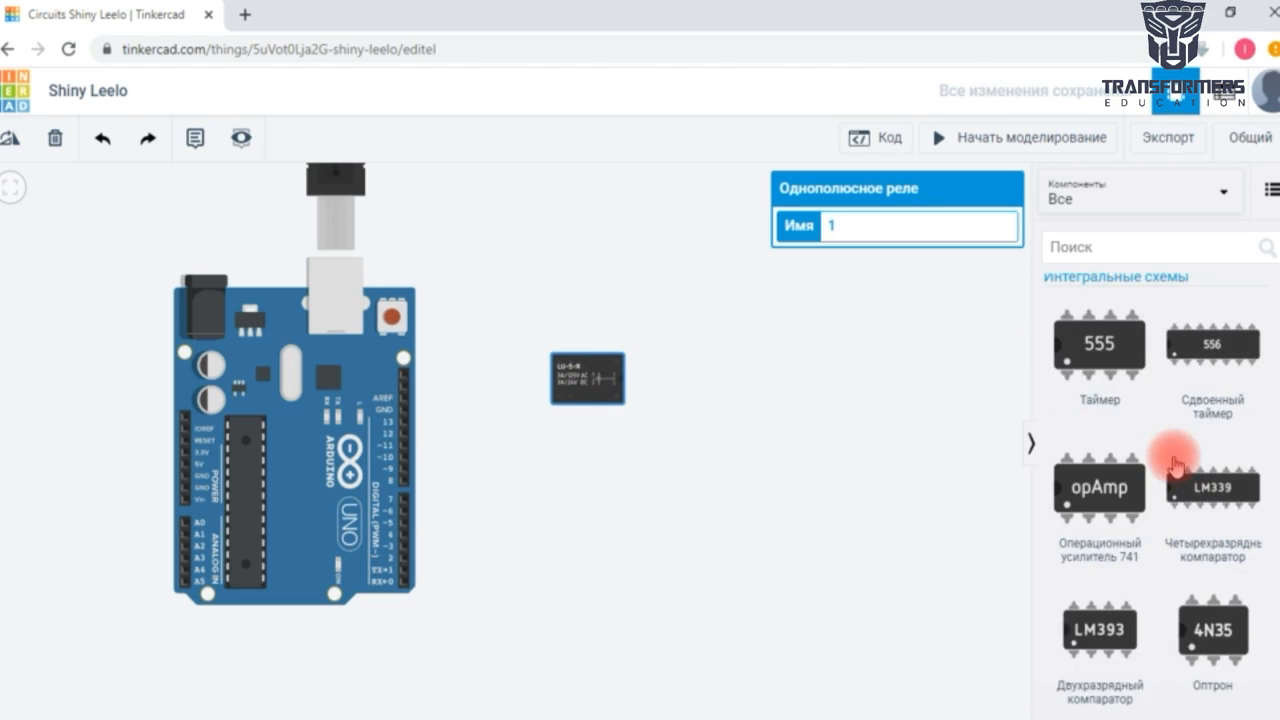
scroll(1172, 460, "up", 10)
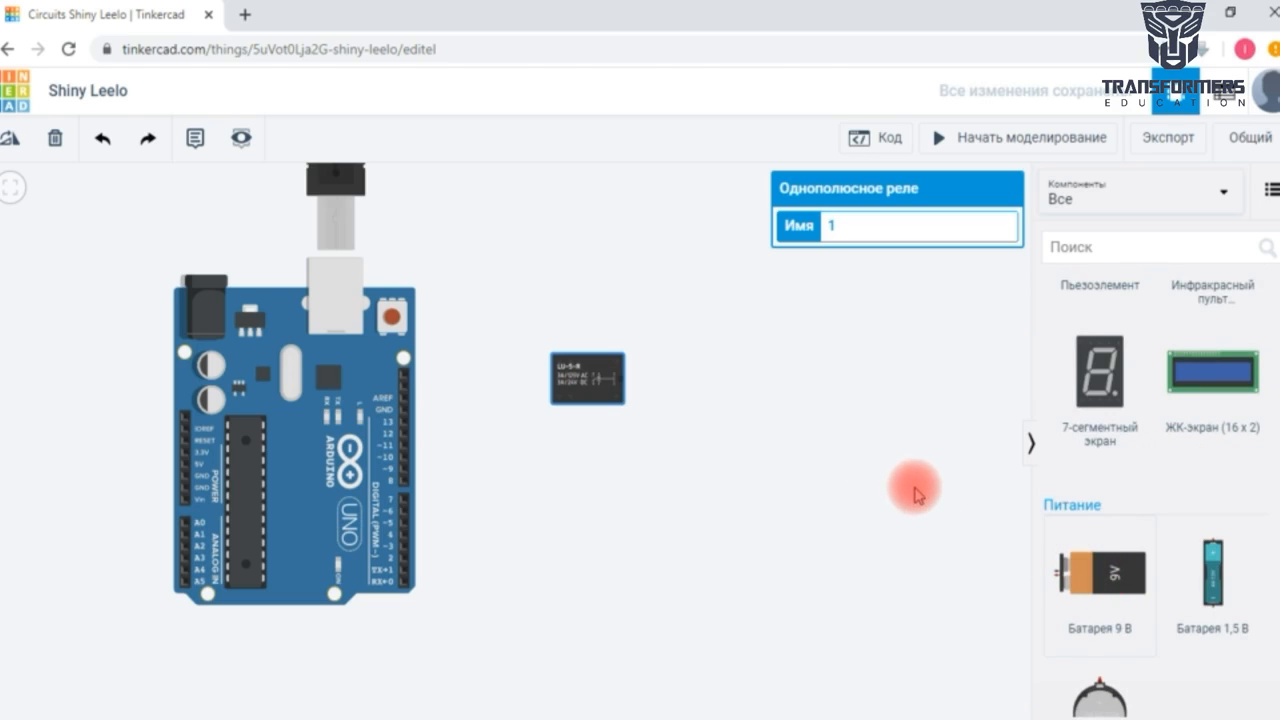
left_click_drag(913, 500, 867, 477)
Step: Find the DC motor (Двигатель постоянного тока) in the component library and place it above the relay and battery
scroll(1210, 430, "up", 8)
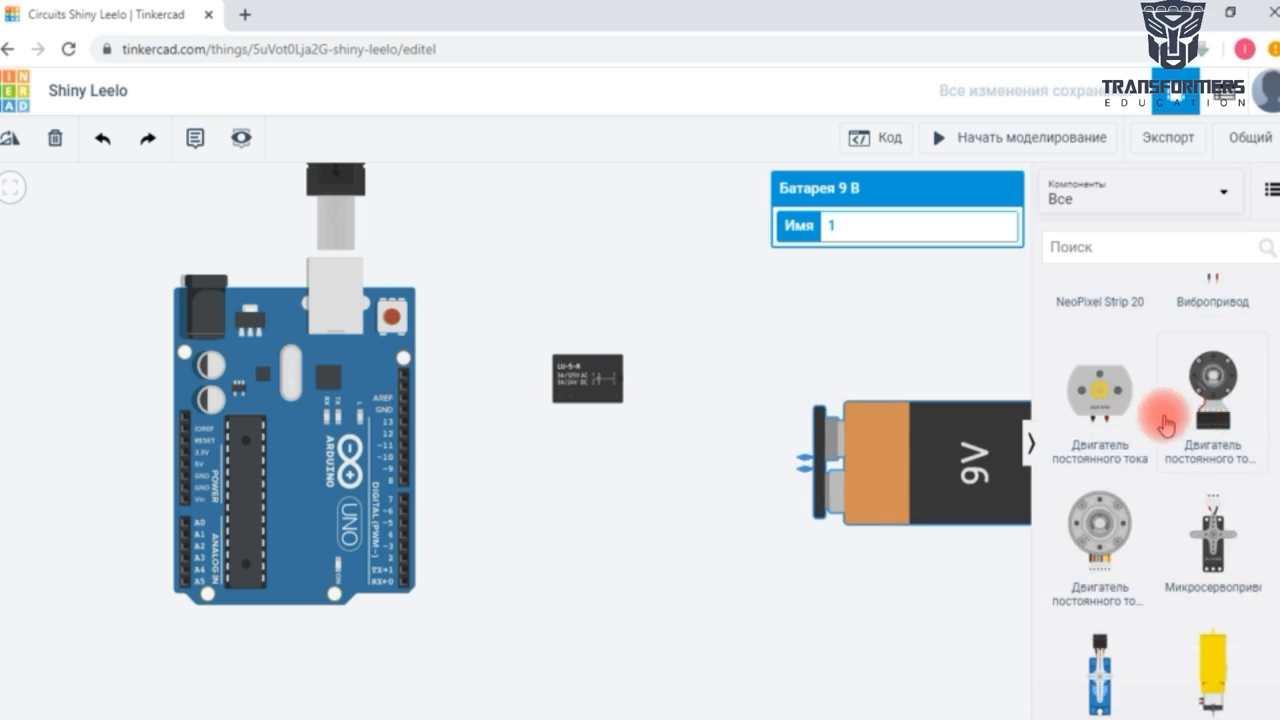
scroll(1150, 420, "up", 10)
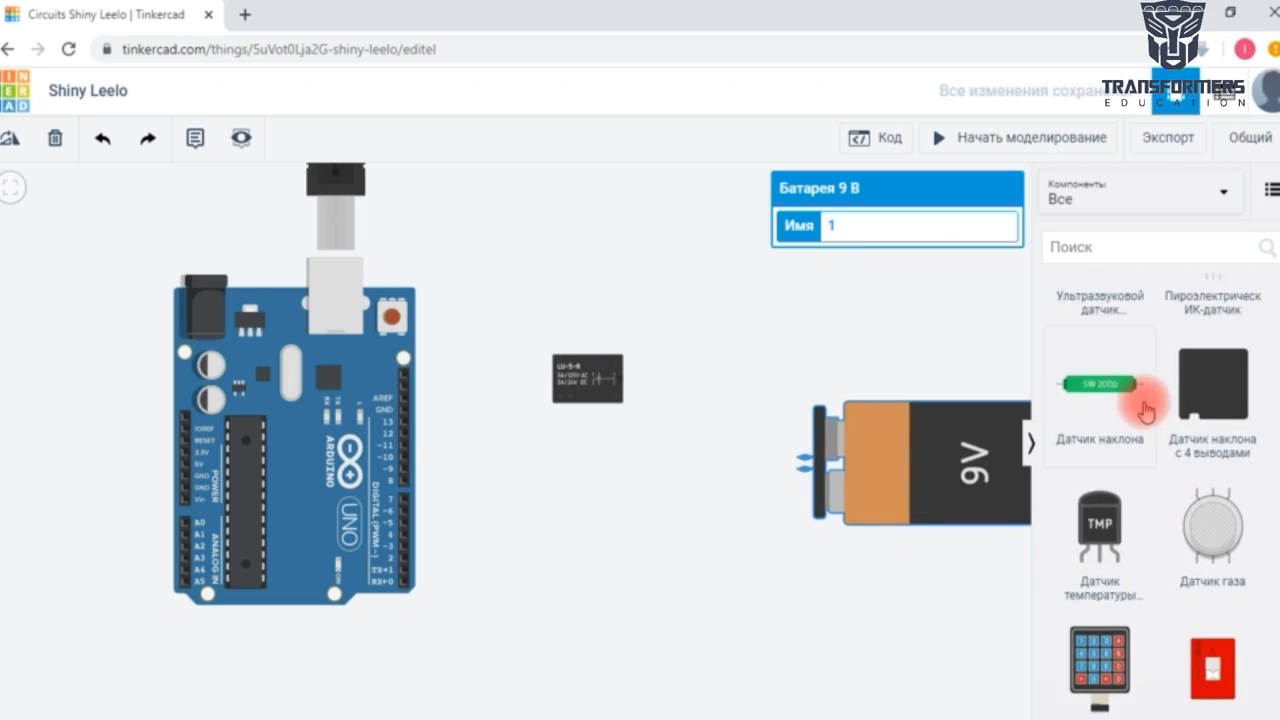
scroll(1143, 410, "up", 6)
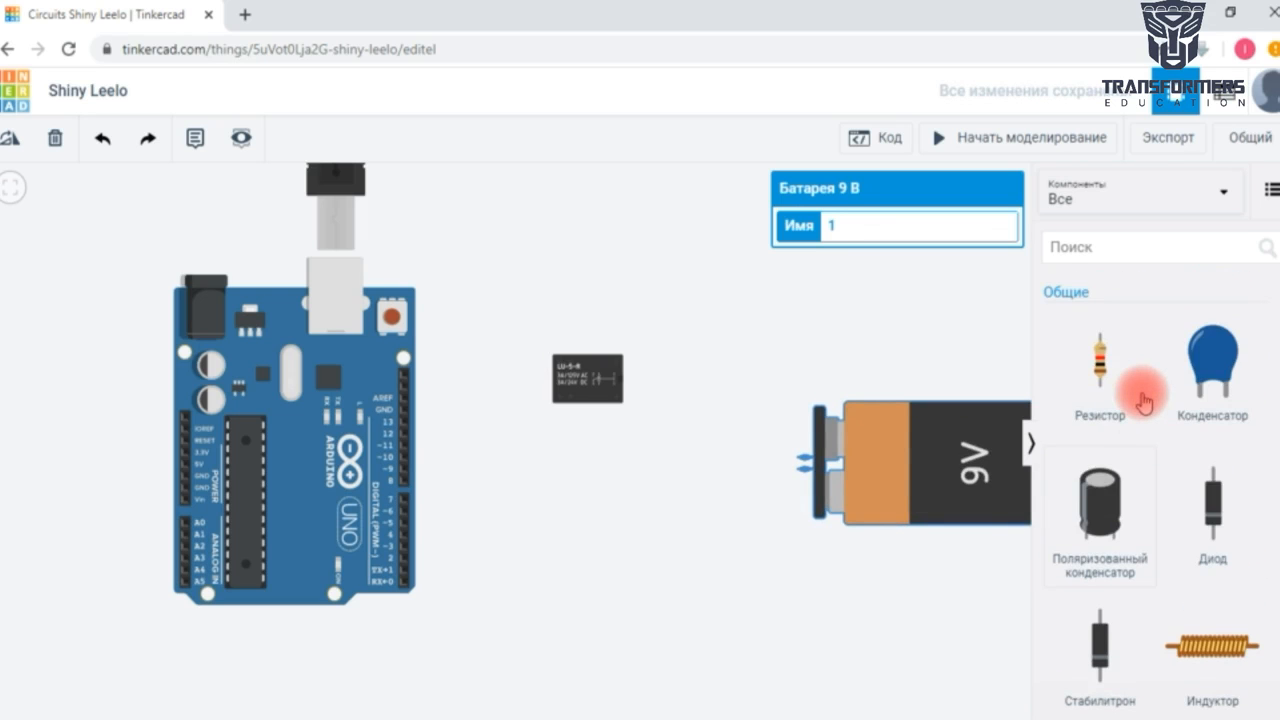
scroll(1143, 413, "down", 5)
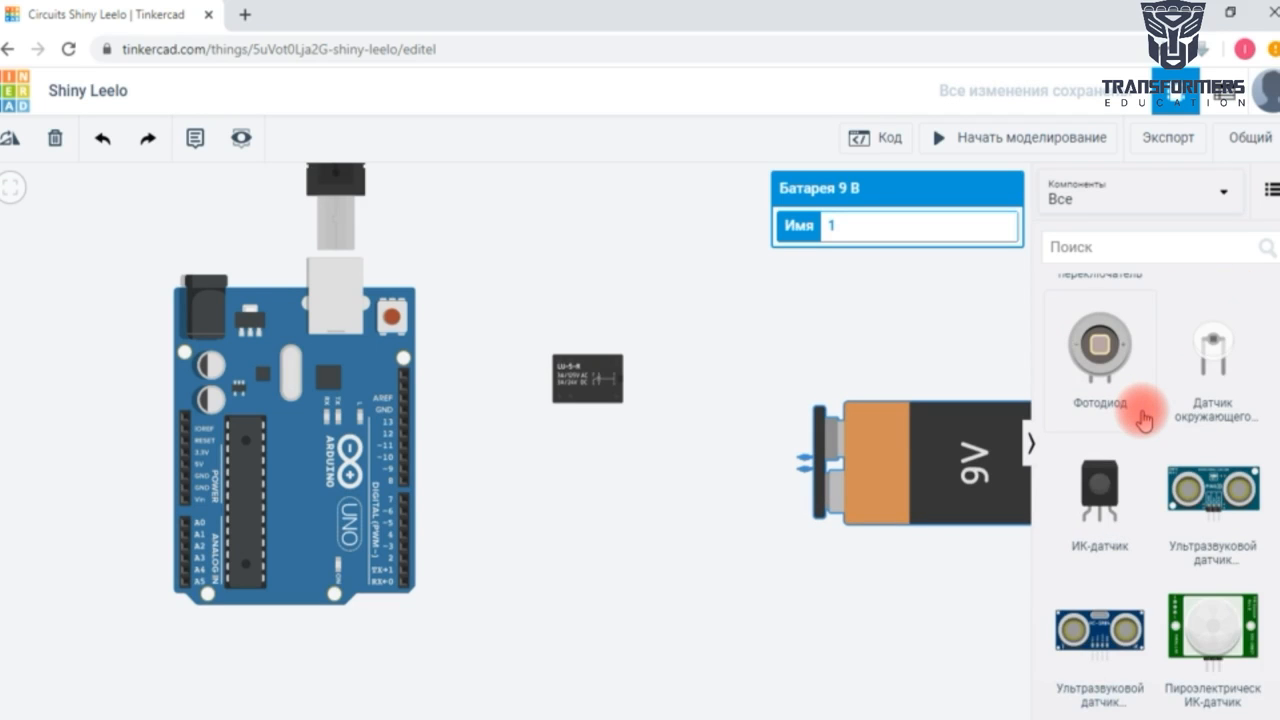
scroll(1143, 417, "down", 15)
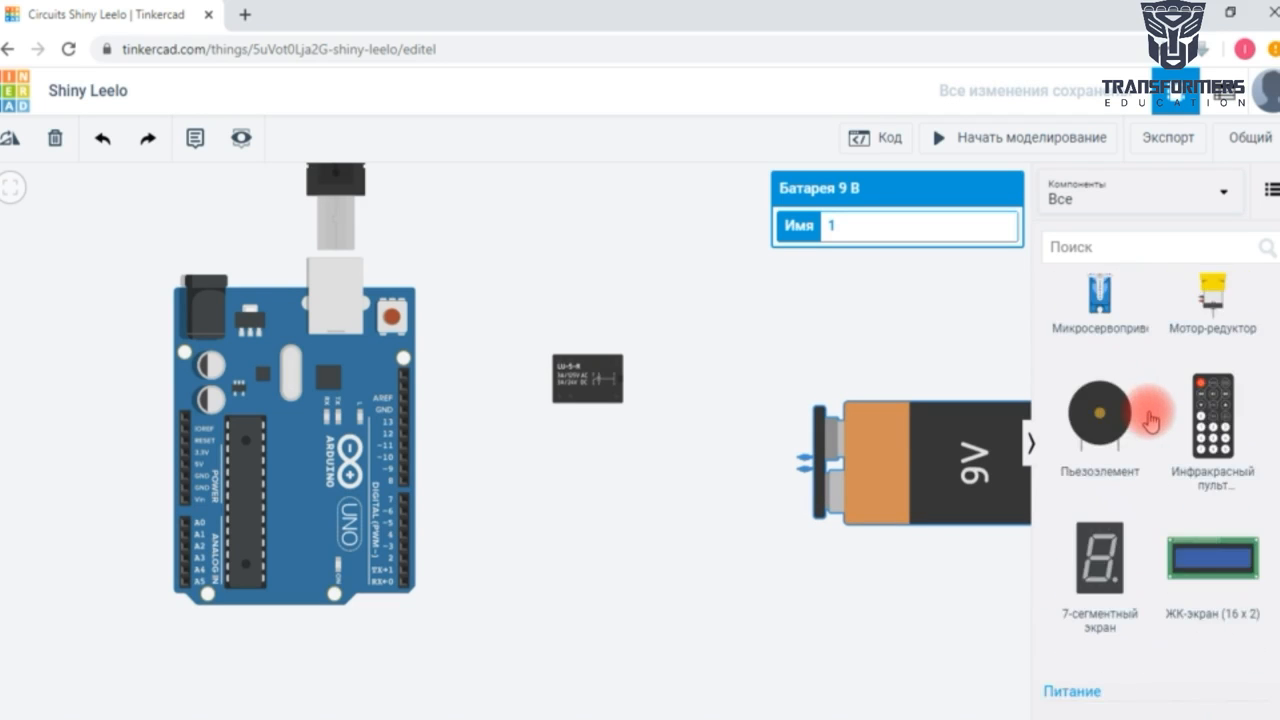
scroll(1150, 420, "up", 4)
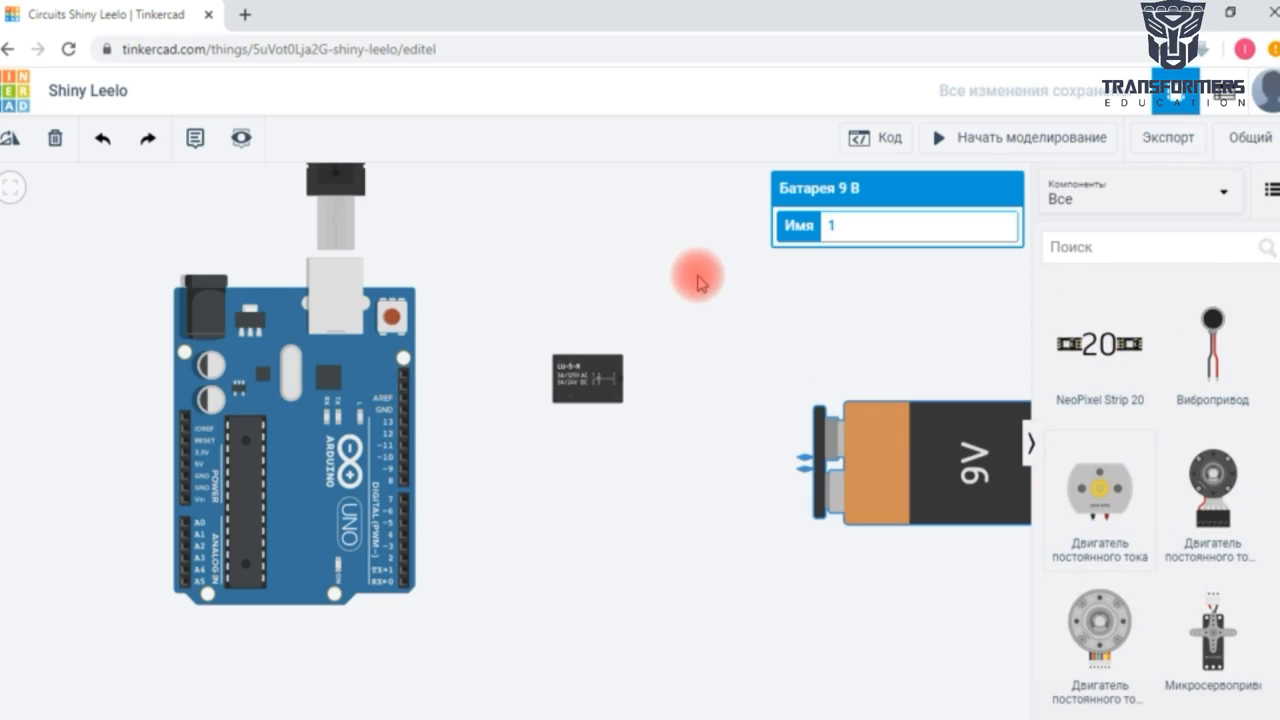
left_click(730, 290)
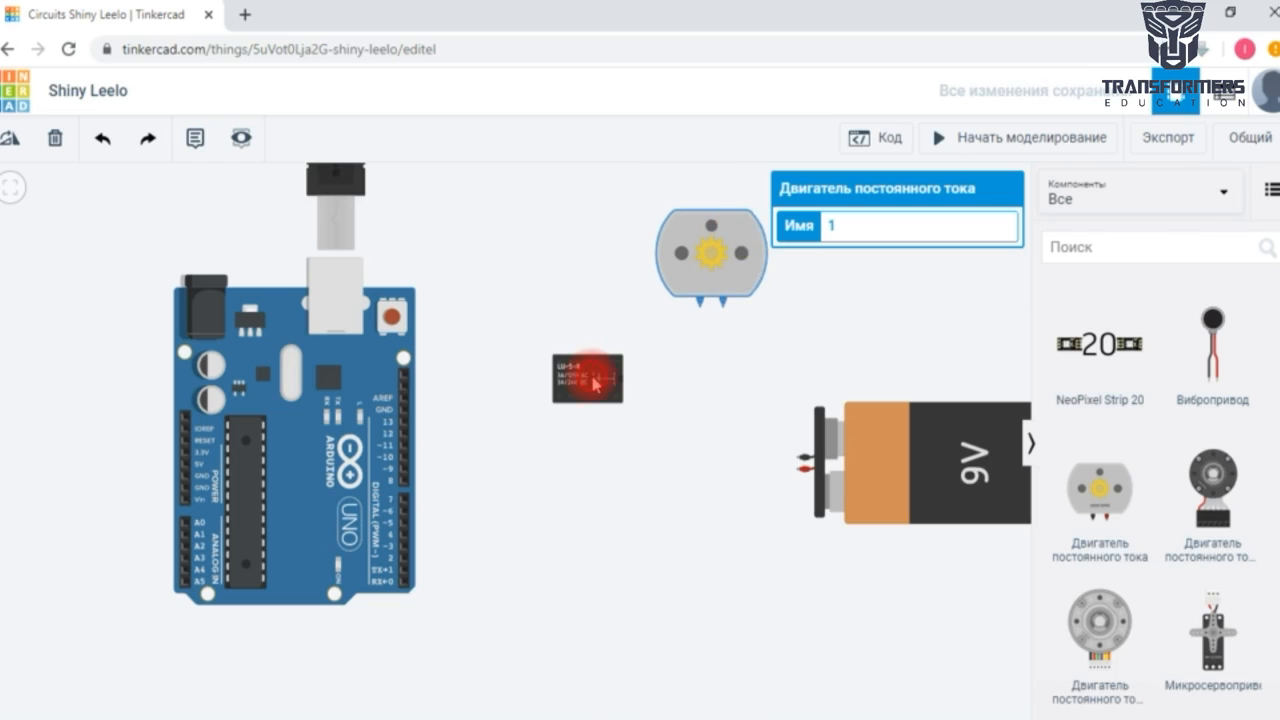
Step: Shift the relay and the 9 V battery slightly downward to leave room for wiring
left_click_drag(586, 376, 594, 410)
left_click_drag(889, 457, 879, 467)
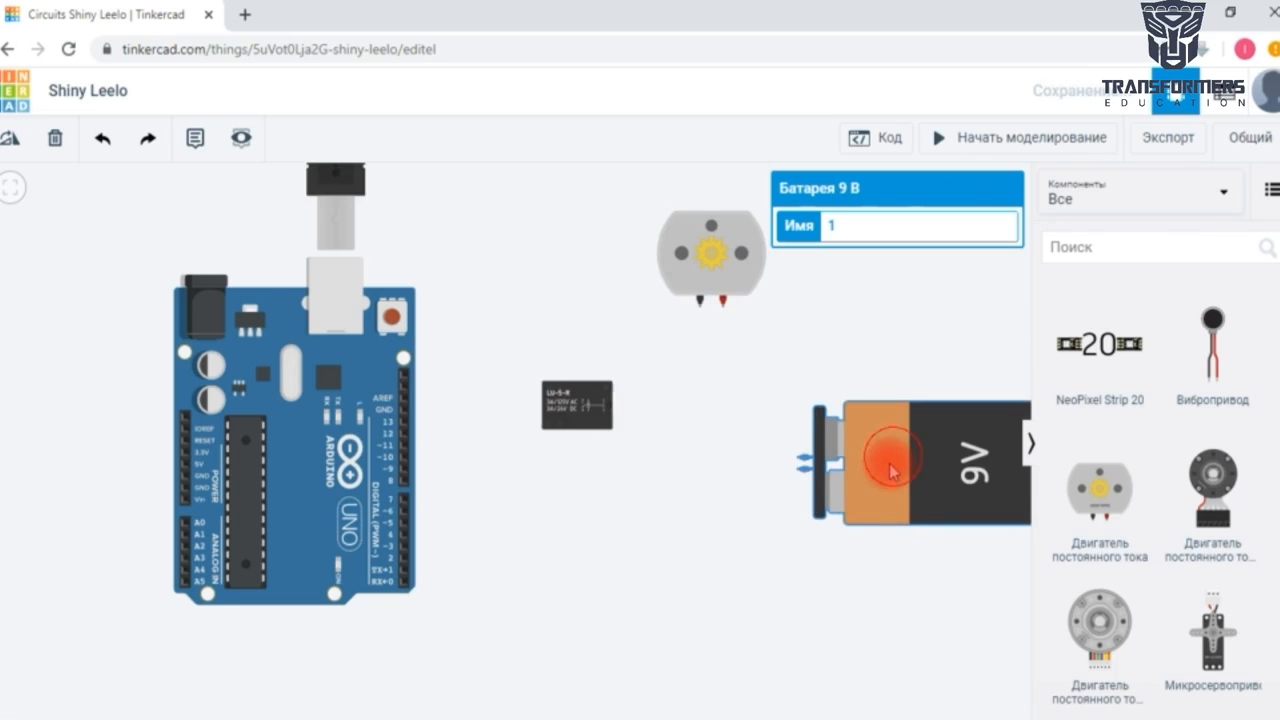
left_click(780, 451)
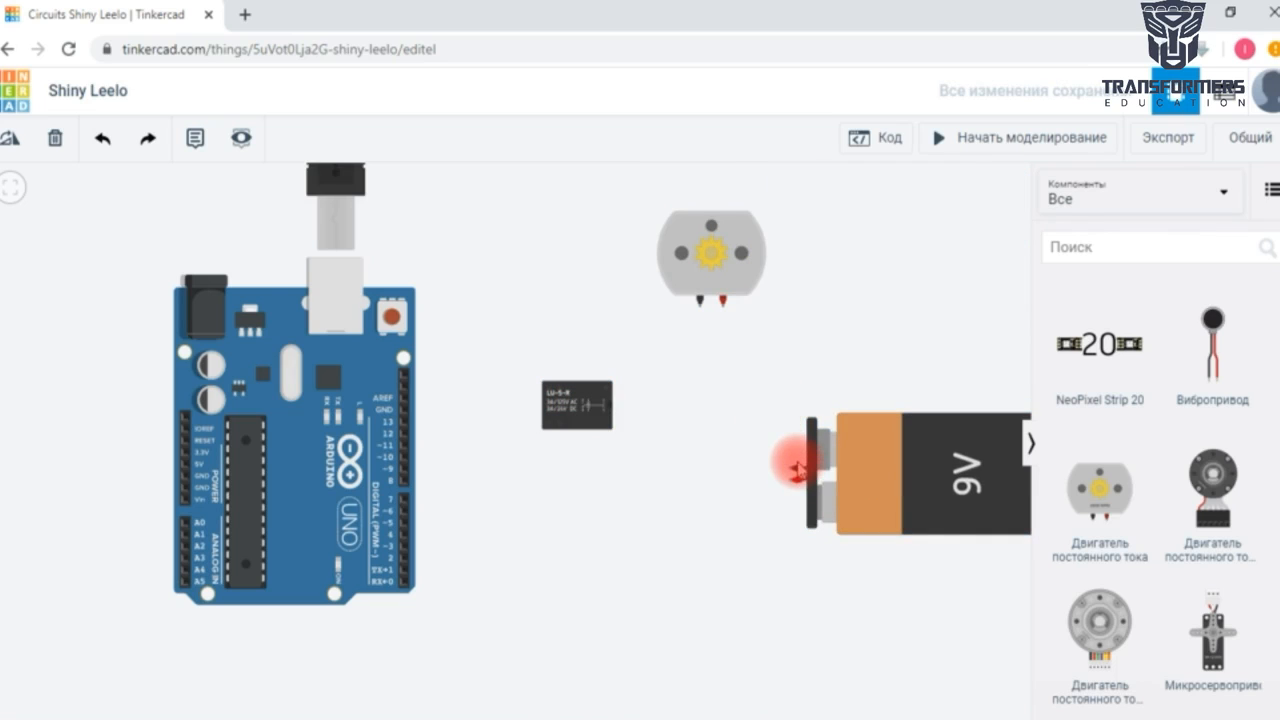
Step: Wire the battery's negative terminal to terminal 2 of the DC motor and straighten the wire's corner into a right angle
left_click(797, 472)
left_click(795, 468)
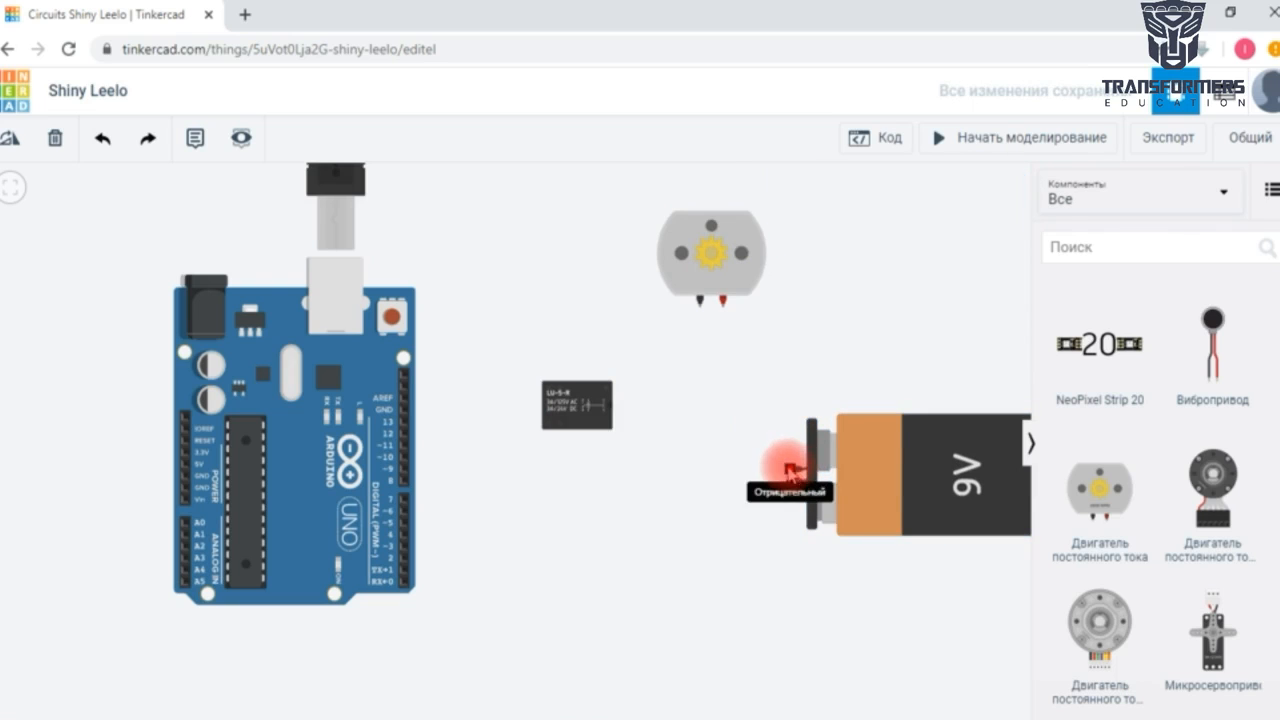
left_click(740, 466)
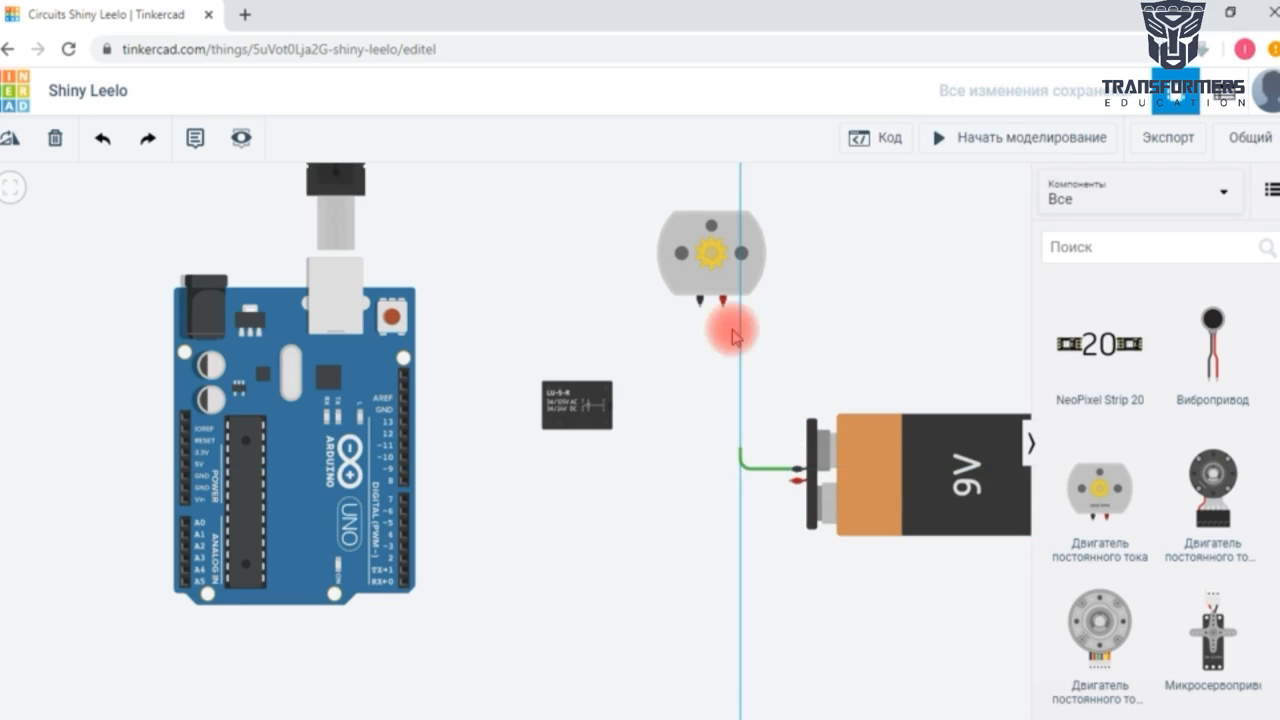
left_click(726, 308)
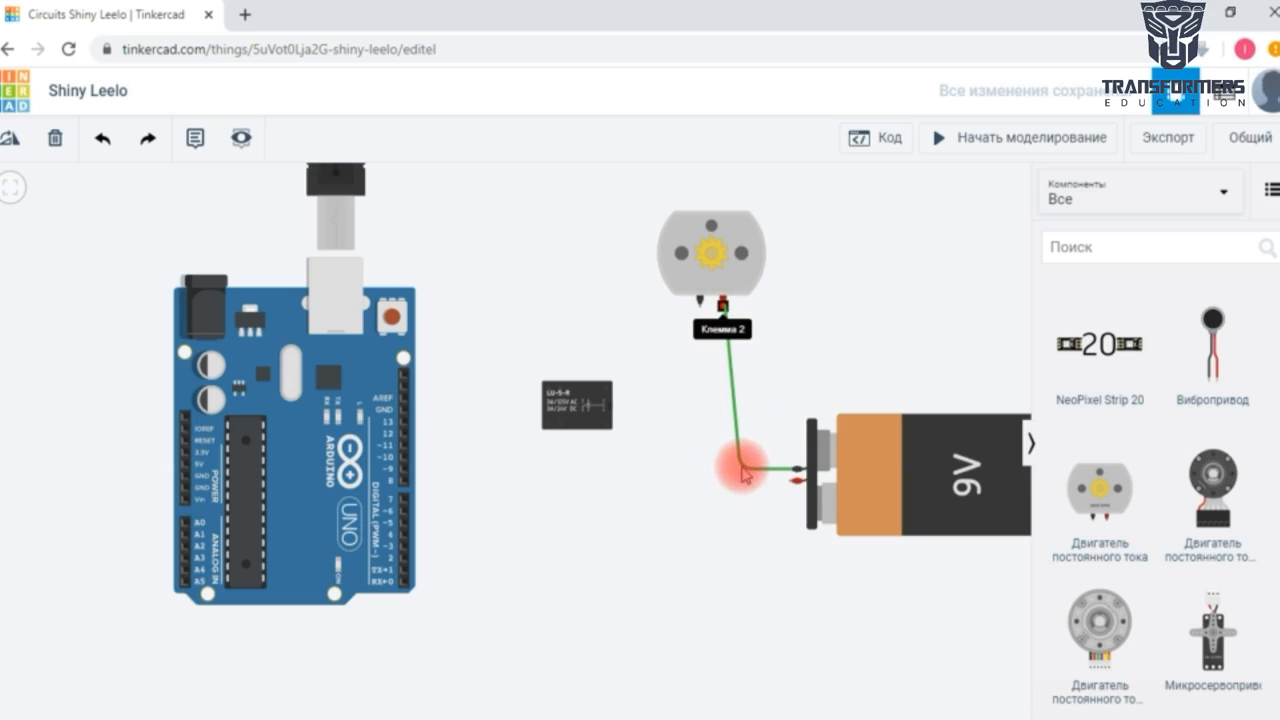
mouse_move(742, 470)
left_mouse_down()
mouse_move(711, 457)
mouse_move(723, 470)
left_mouse_up()
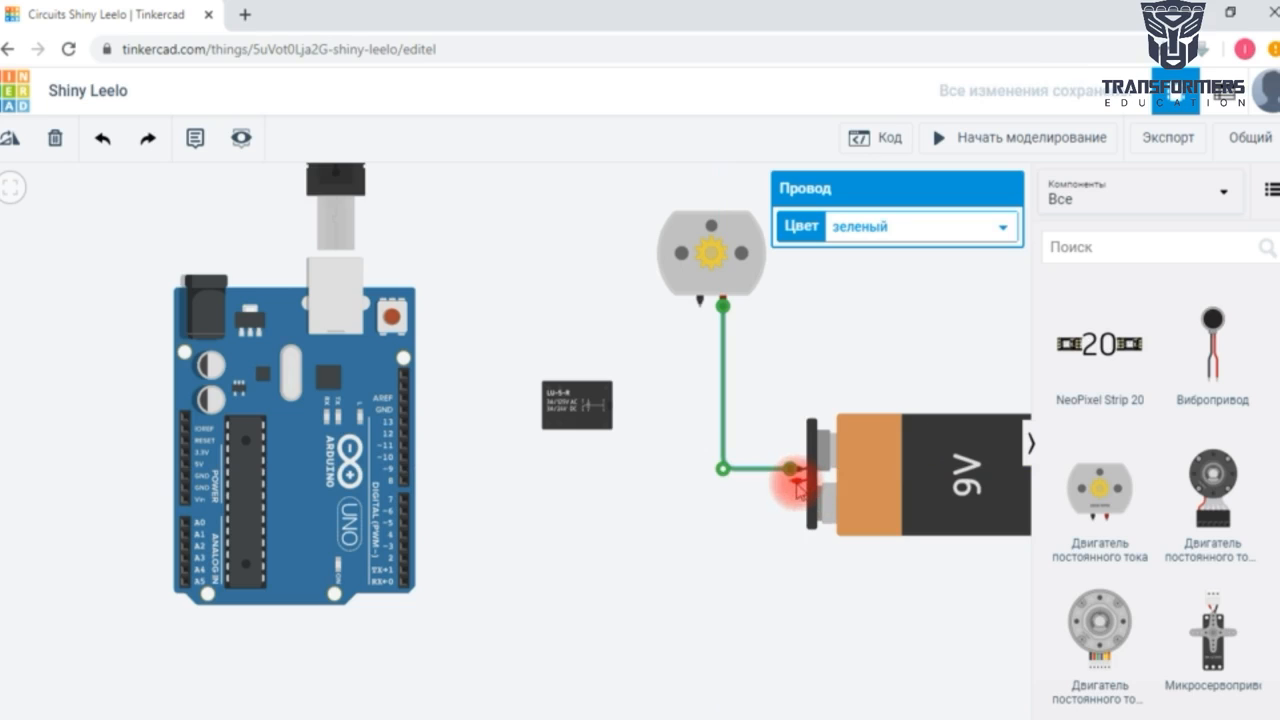
left_click(797, 488)
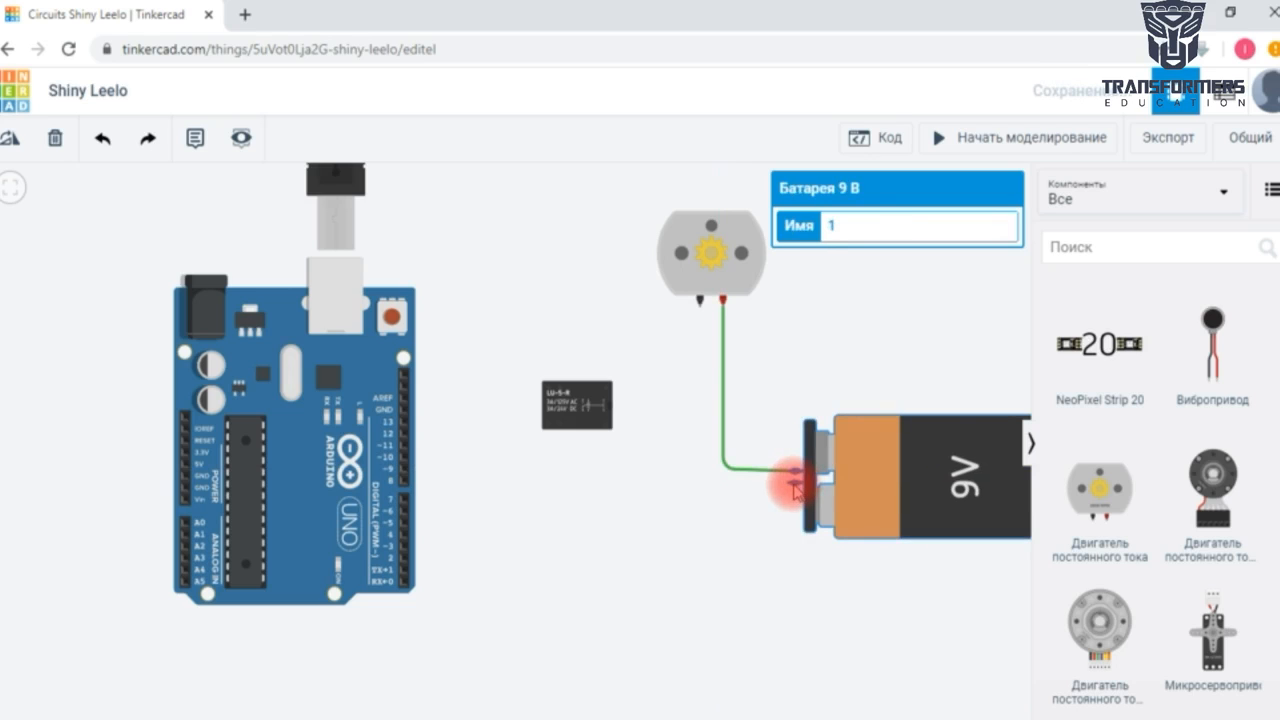
Step: Rotate the single-pole relay 90° clockwise and move it slightly downward between the Arduino and the battery
left_click(587, 407)
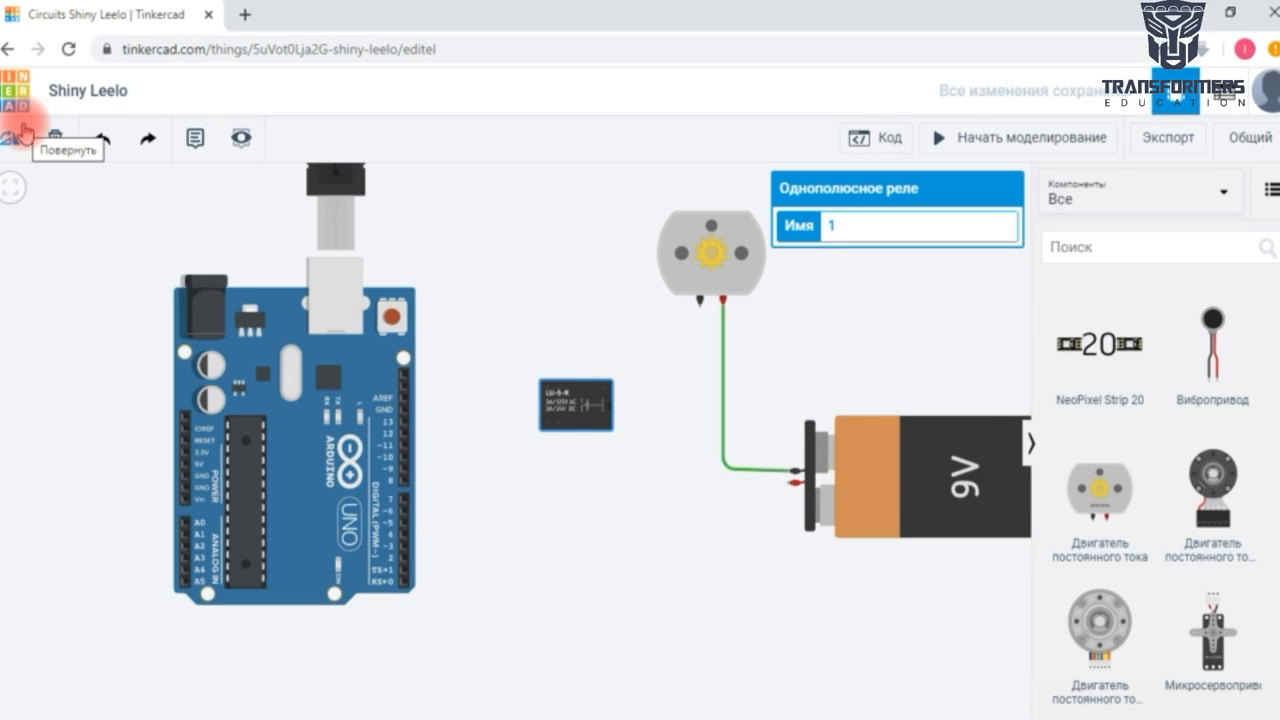
left_click(10, 141)
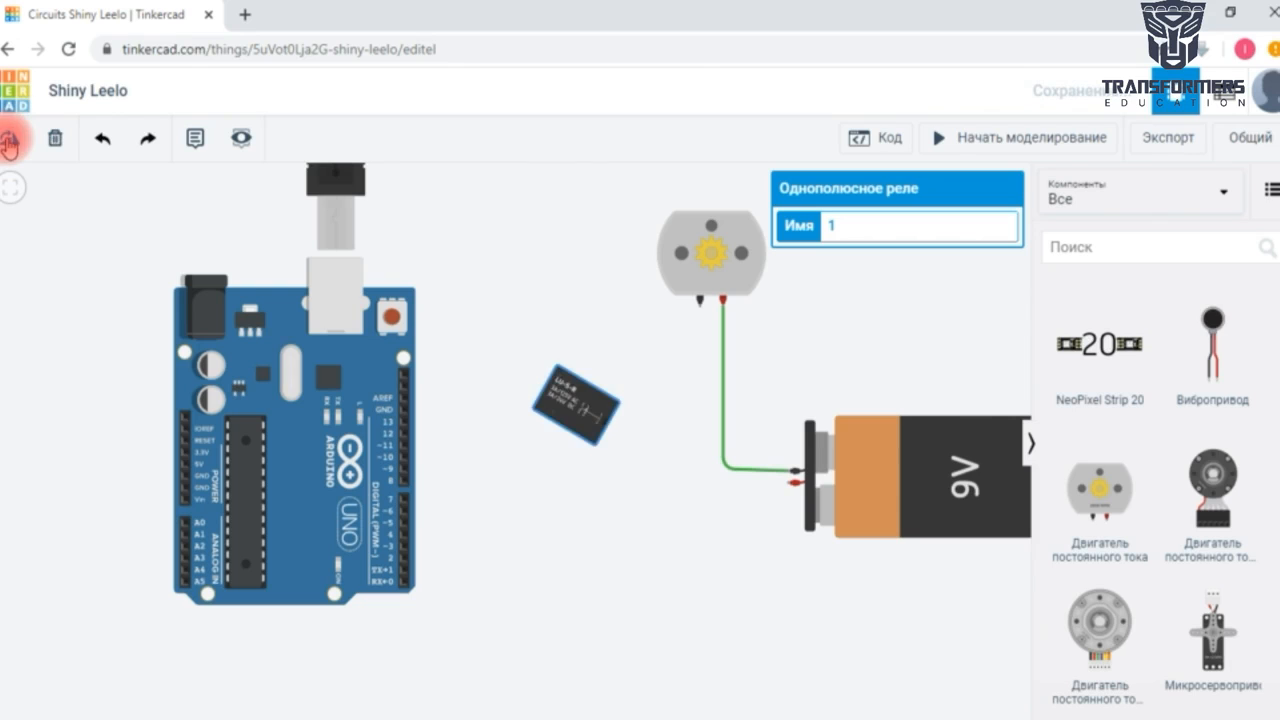
left_click(10, 141)
left_click(10, 141)
left_click_drag(574, 405, 577, 440)
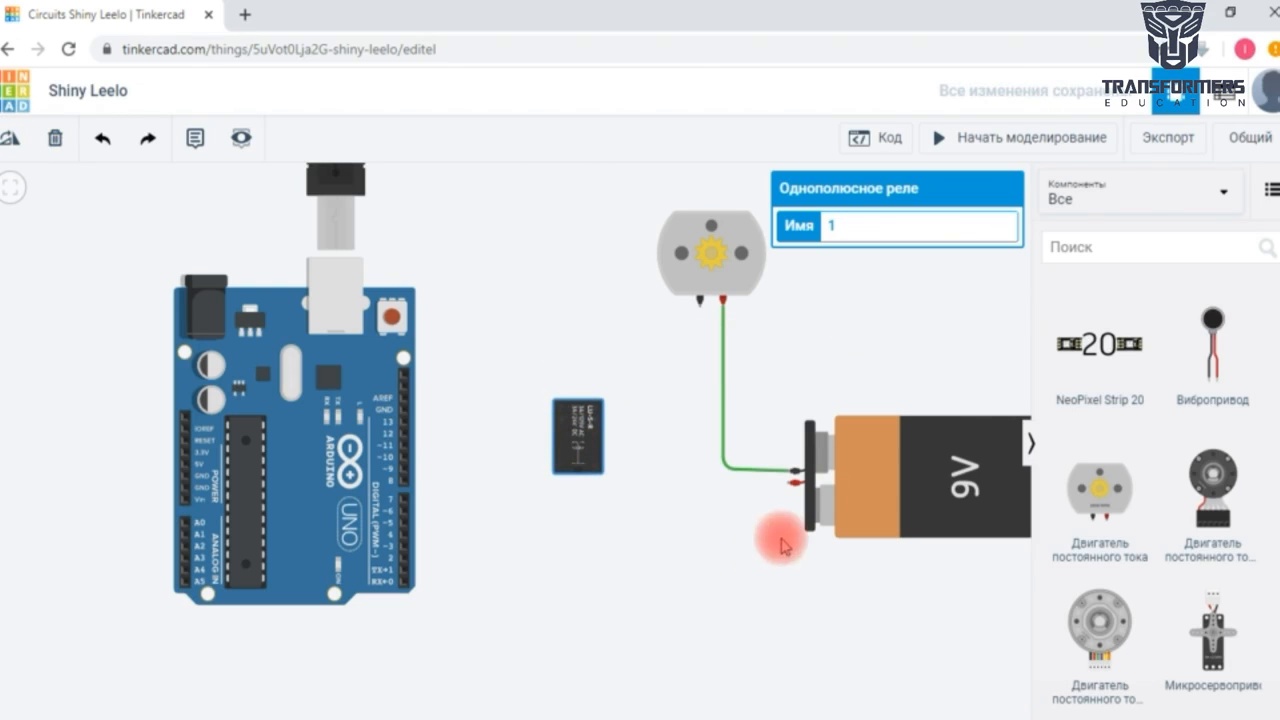
Step: Wire the battery's positive terminal to relay terminal 1 (Клемма 1), with a right-angle bend beside the relay
left_click(793, 487)
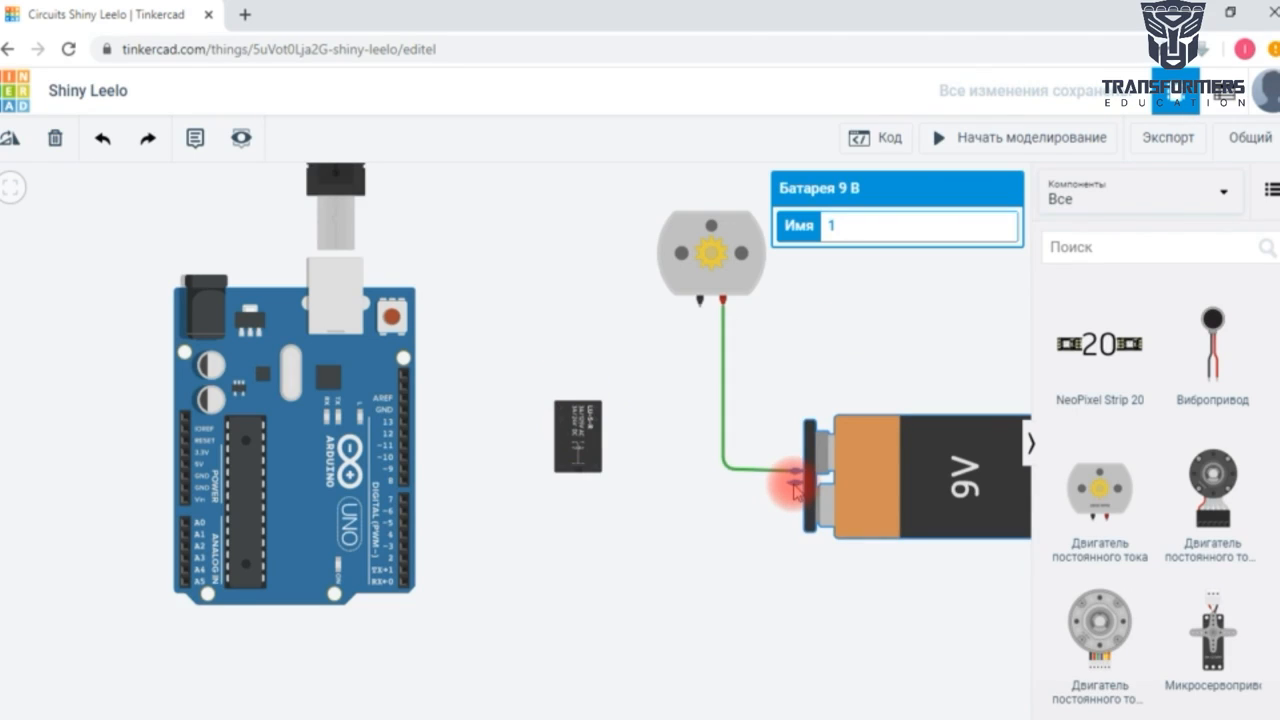
left_click(789, 485)
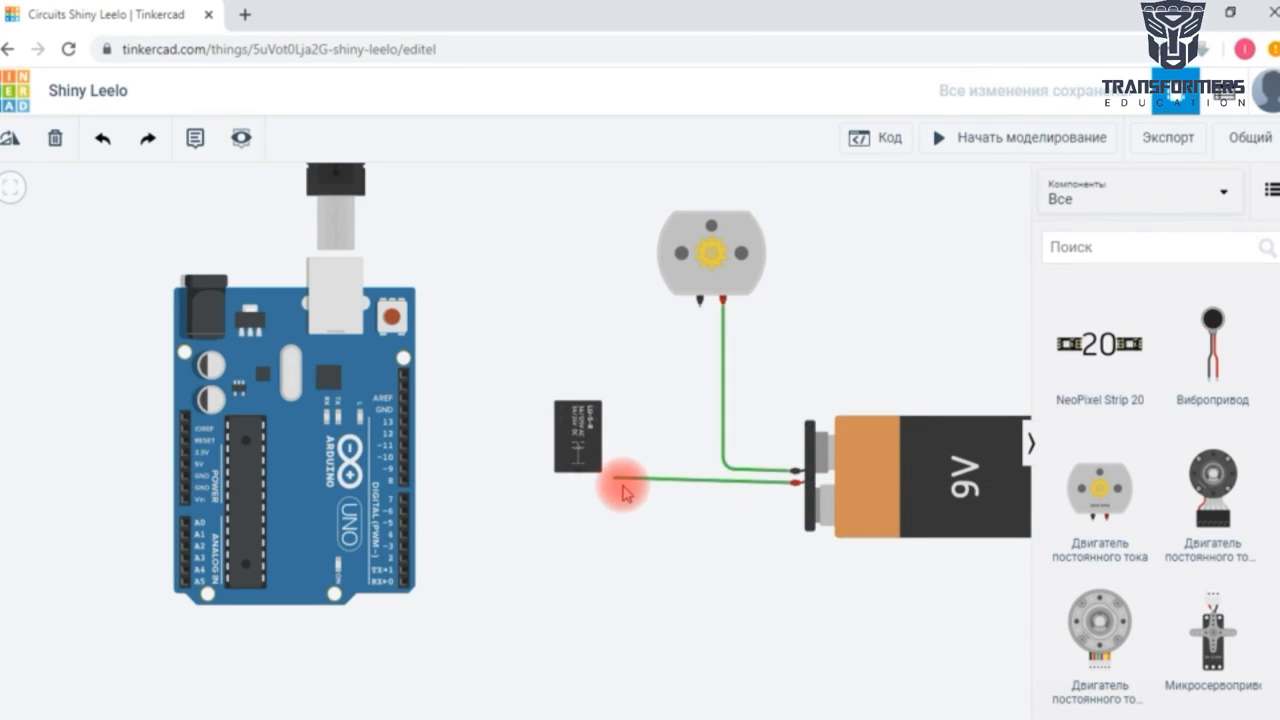
left_click(622, 484)
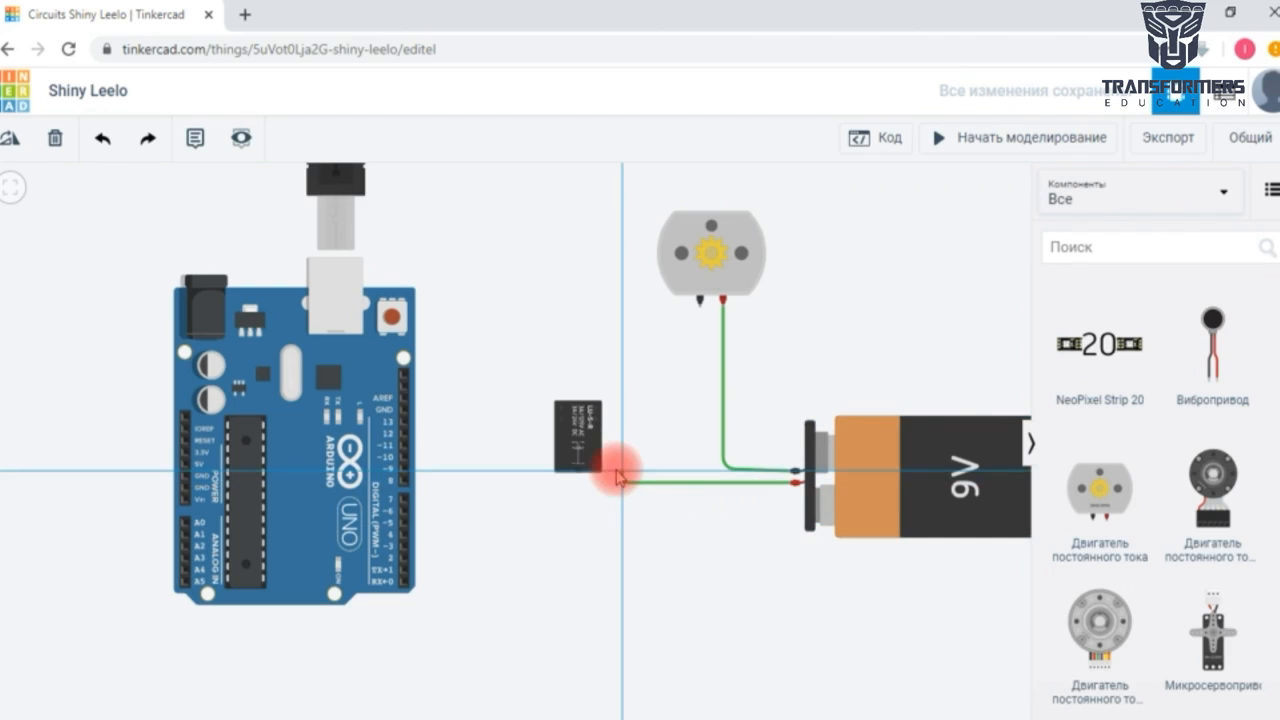
left_click(598, 468)
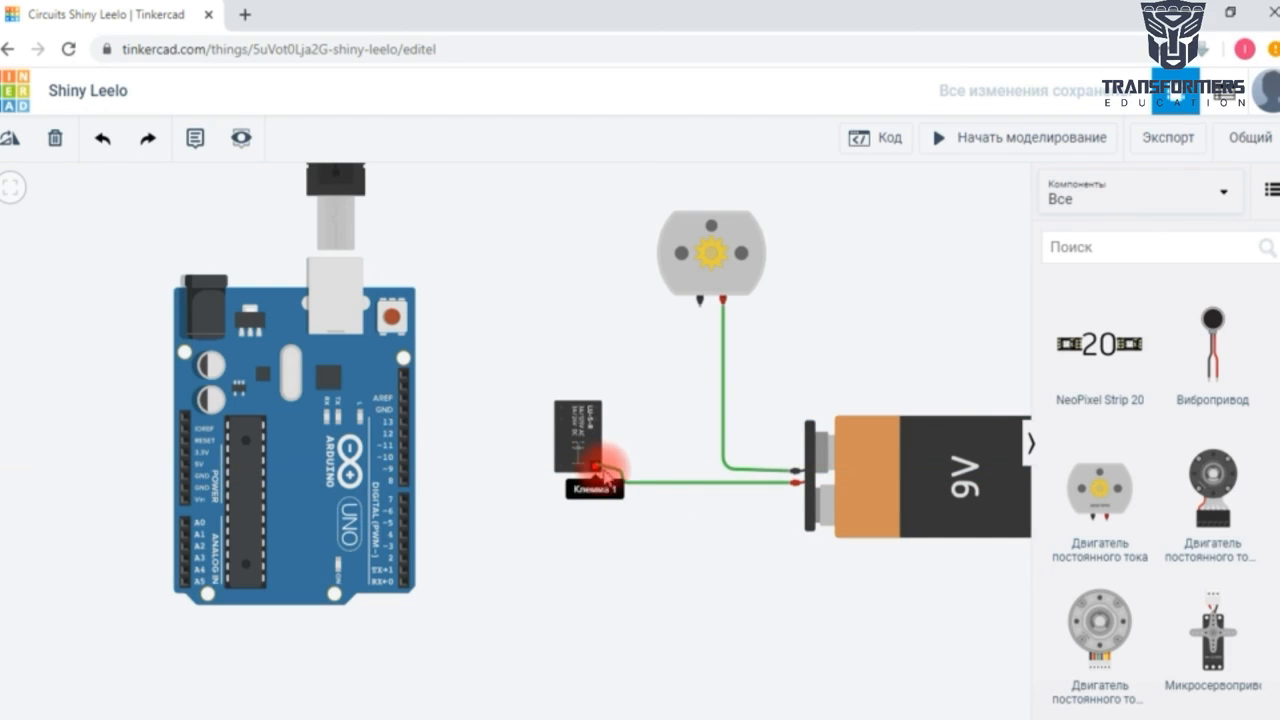
left_click_drag(608, 471, 620, 468)
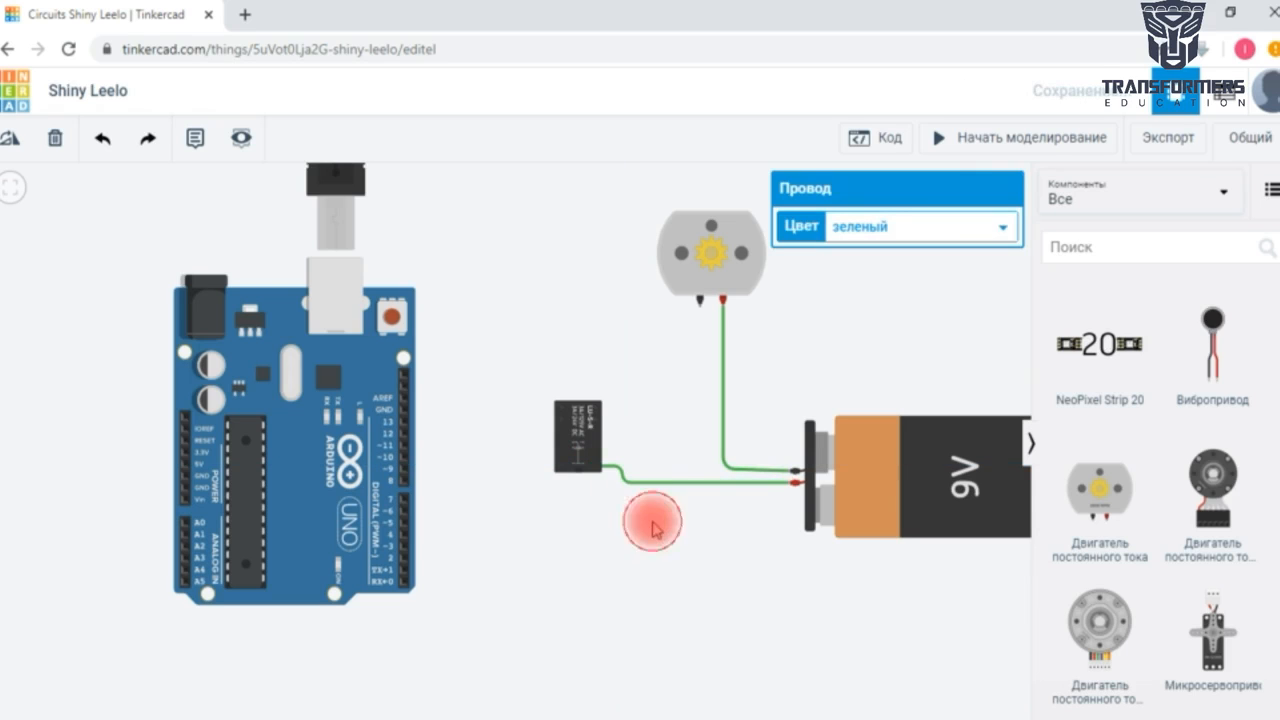
left_click(772, 522)
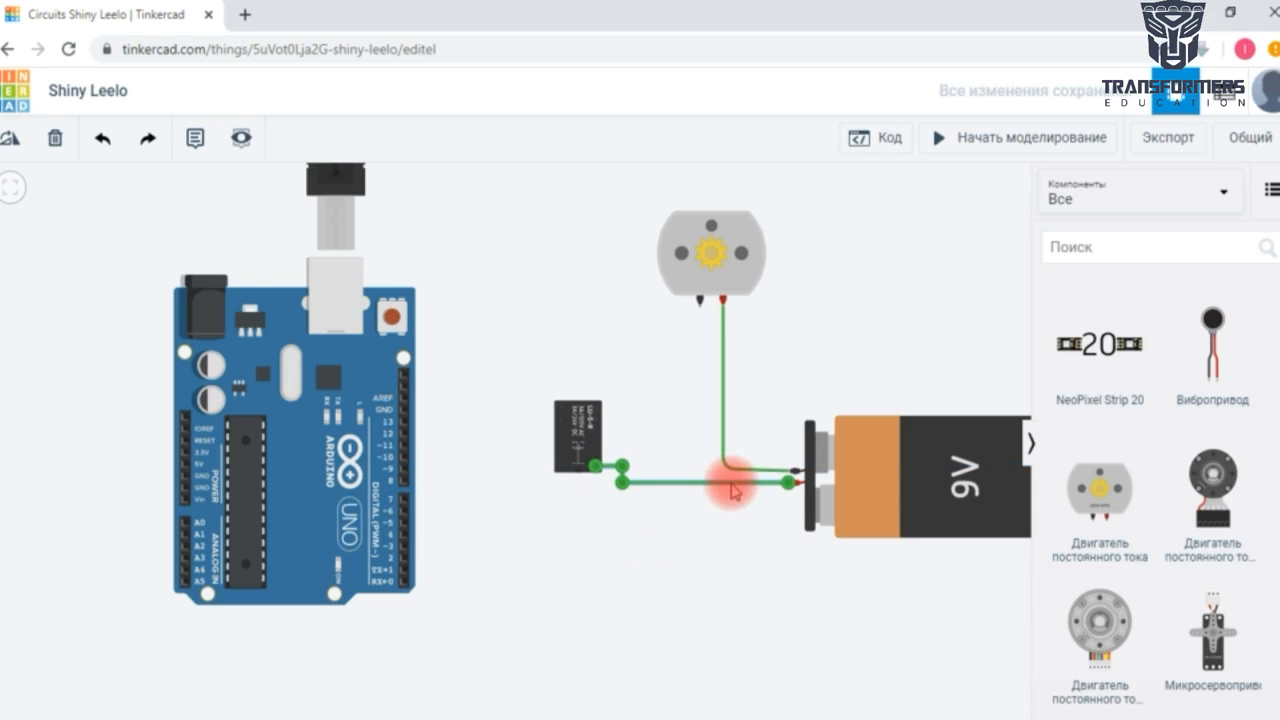
Step: Set the color of the wire between the battery's positive terminal and the relay to red (красный)
left_click(733, 490)
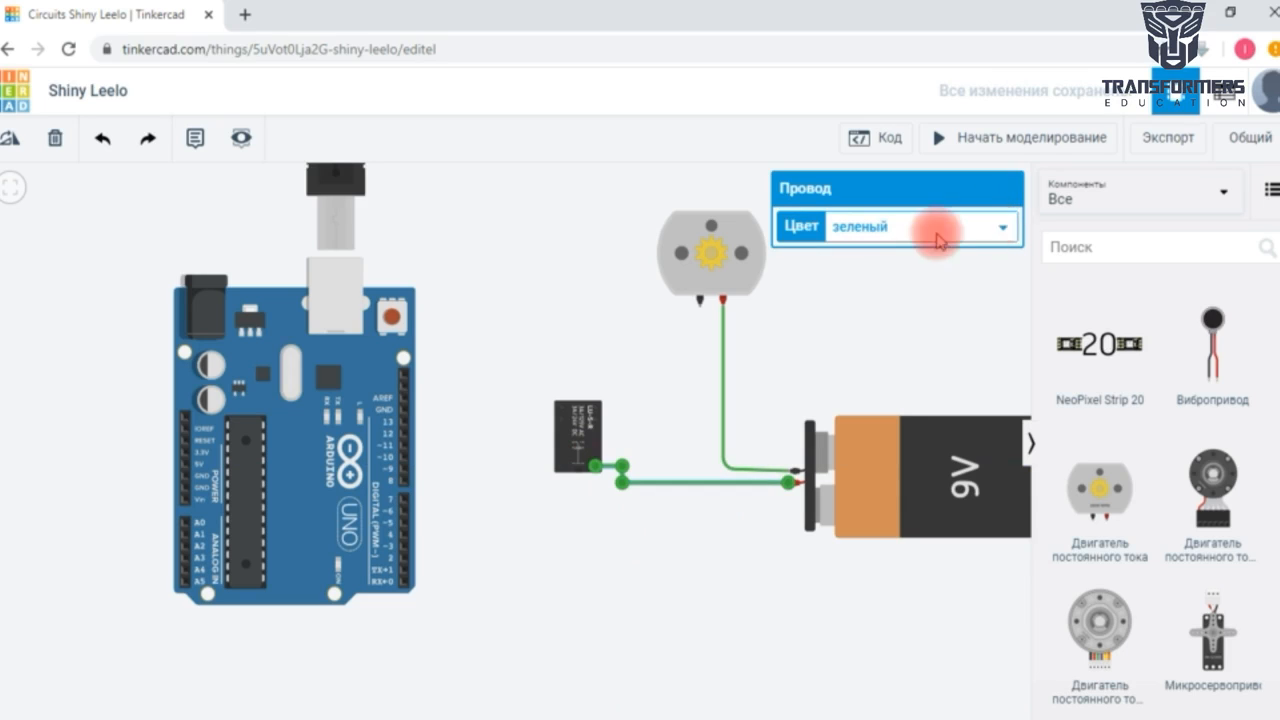
left_click(1000, 229)
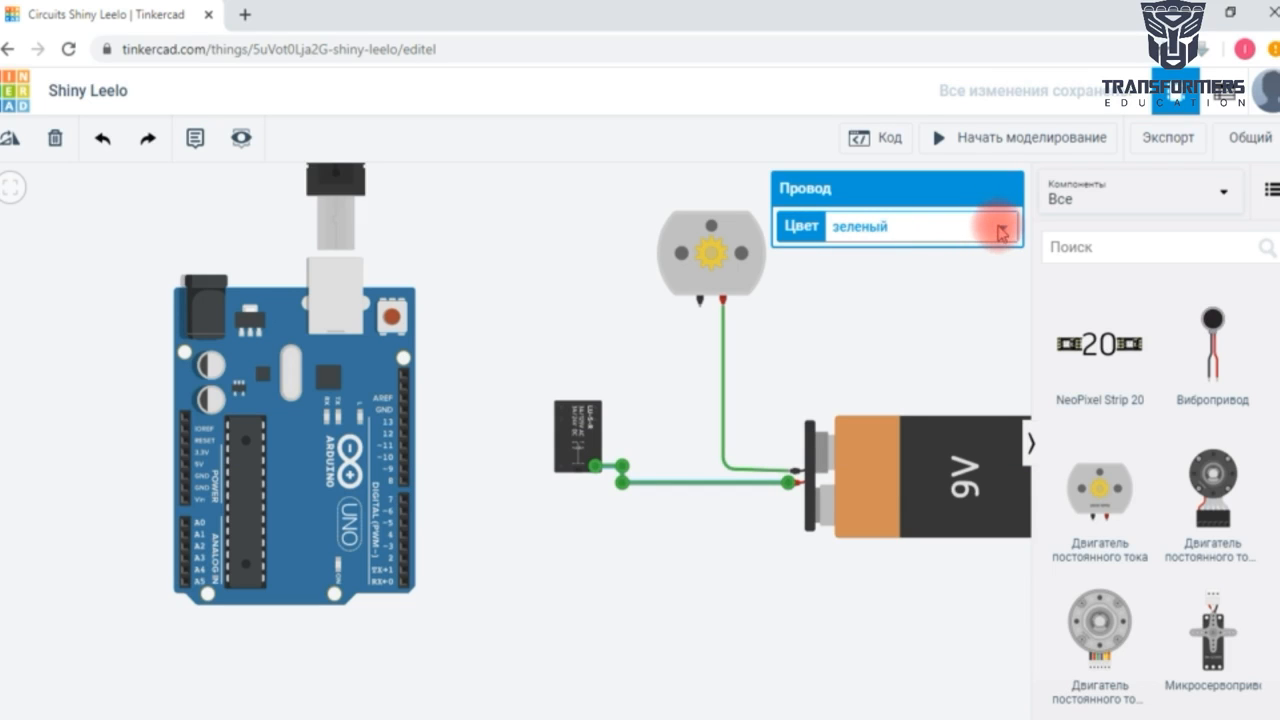
left_click(1003, 230)
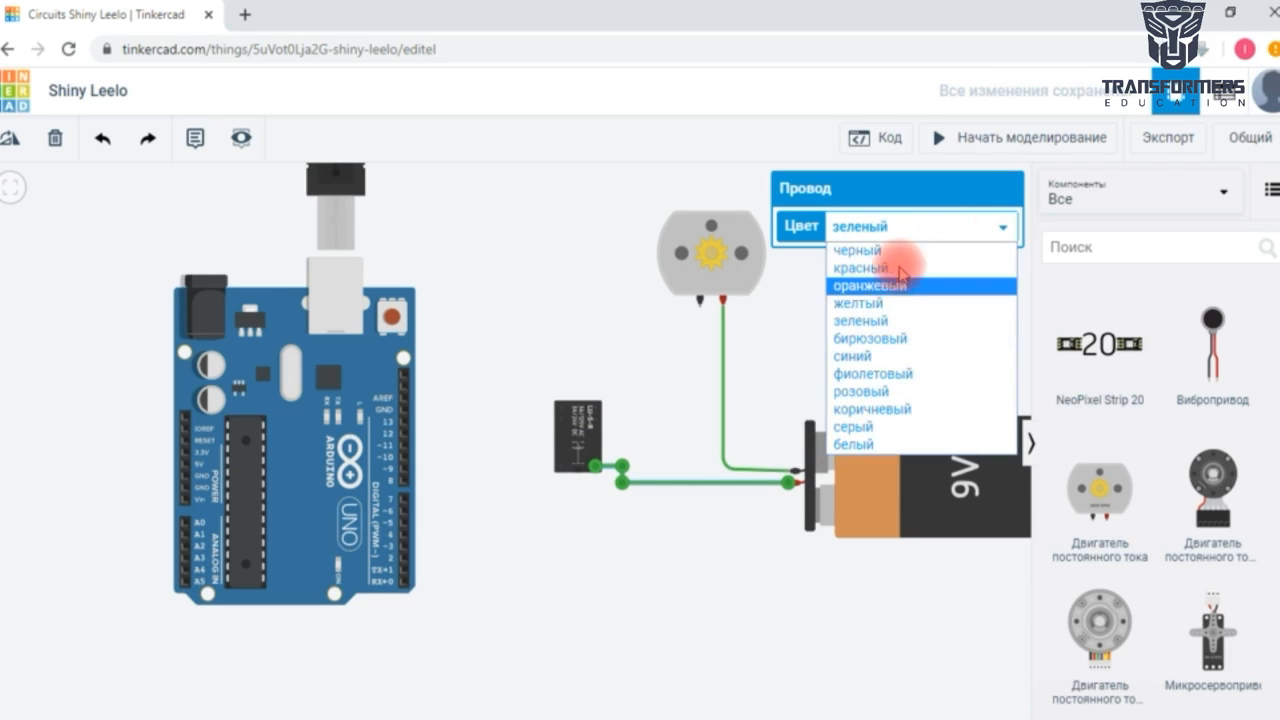
left_click(782, 300)
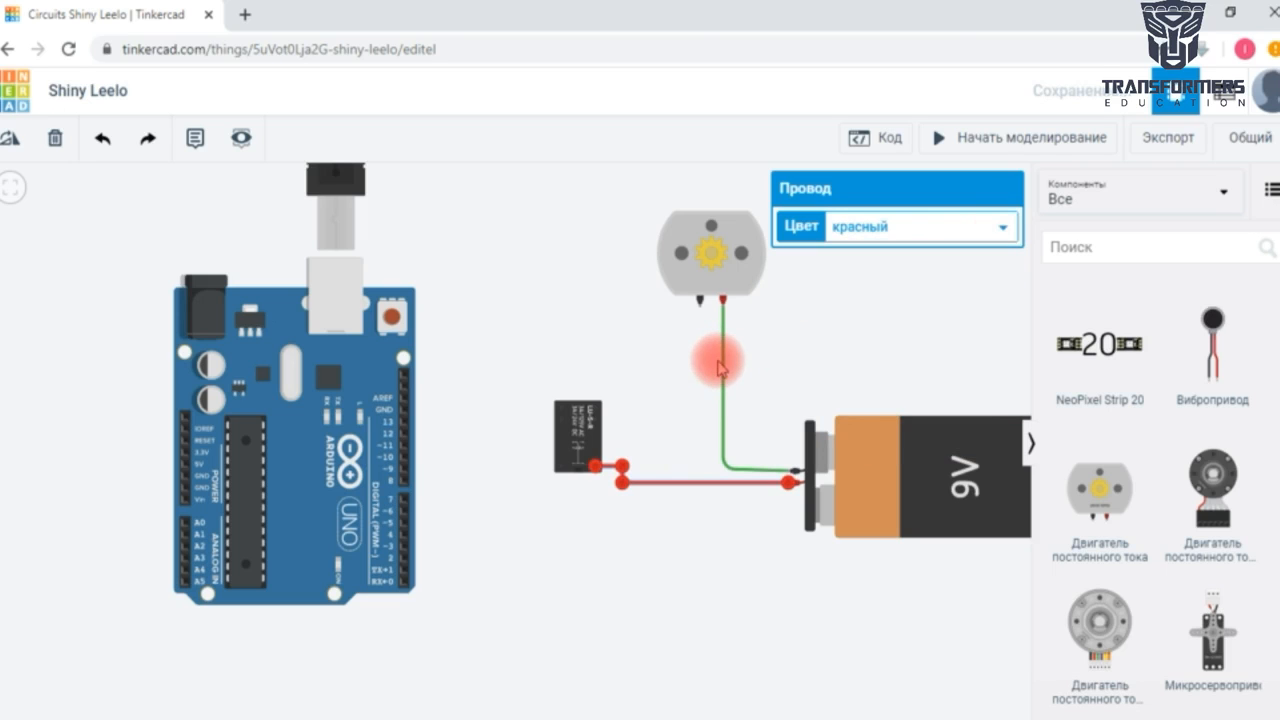
Step: Set the color of the wire between the battery's negative terminal and the DC motor to blue (синий)
left_click(720, 365)
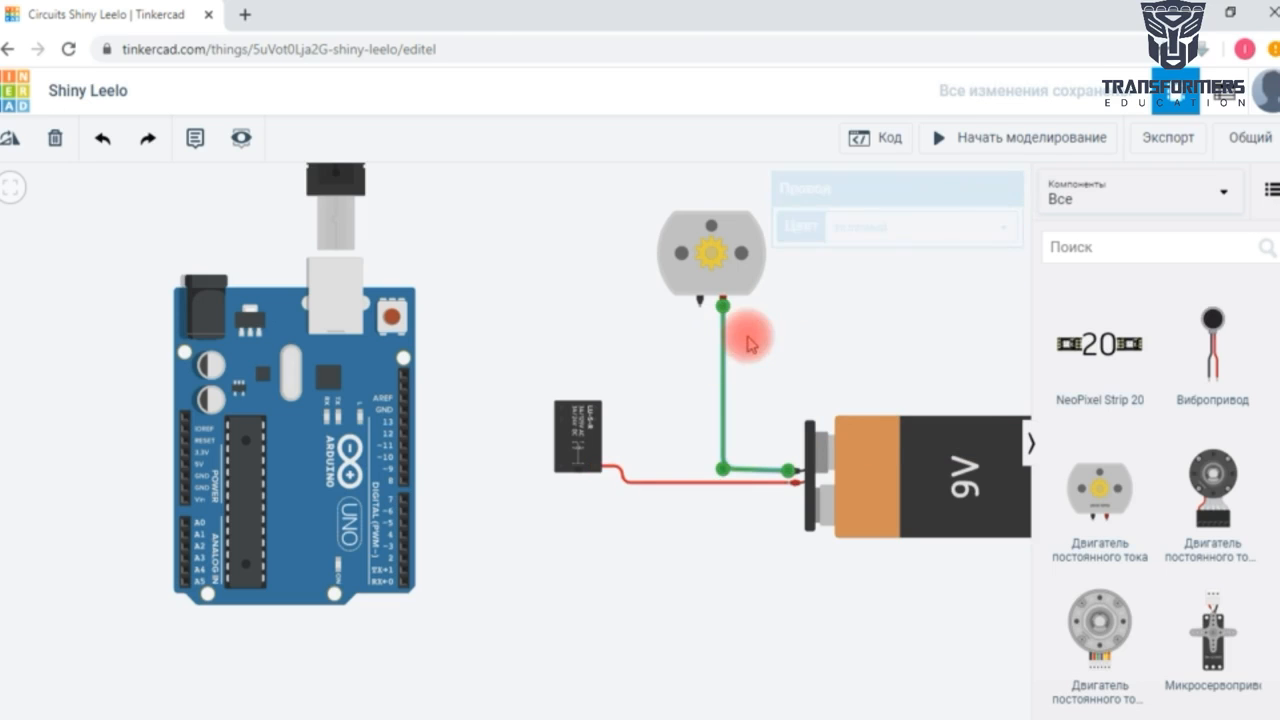
left_click(1000, 228)
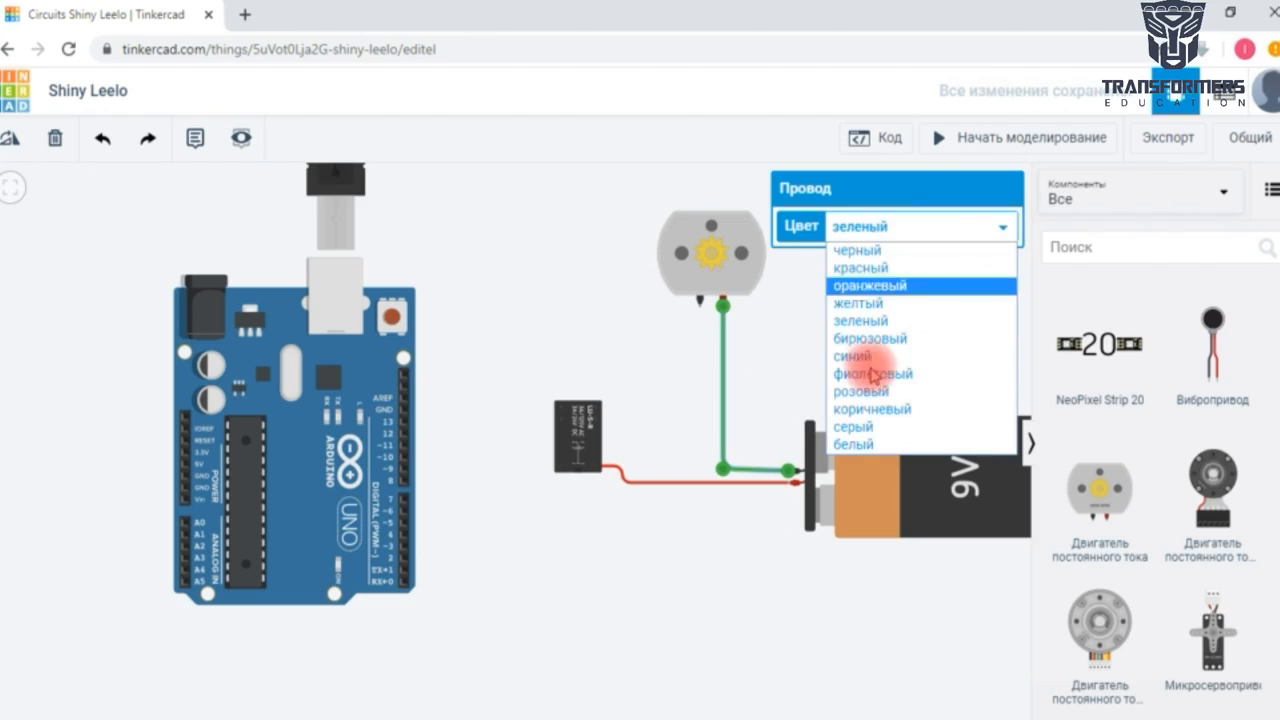
left_click(862, 357)
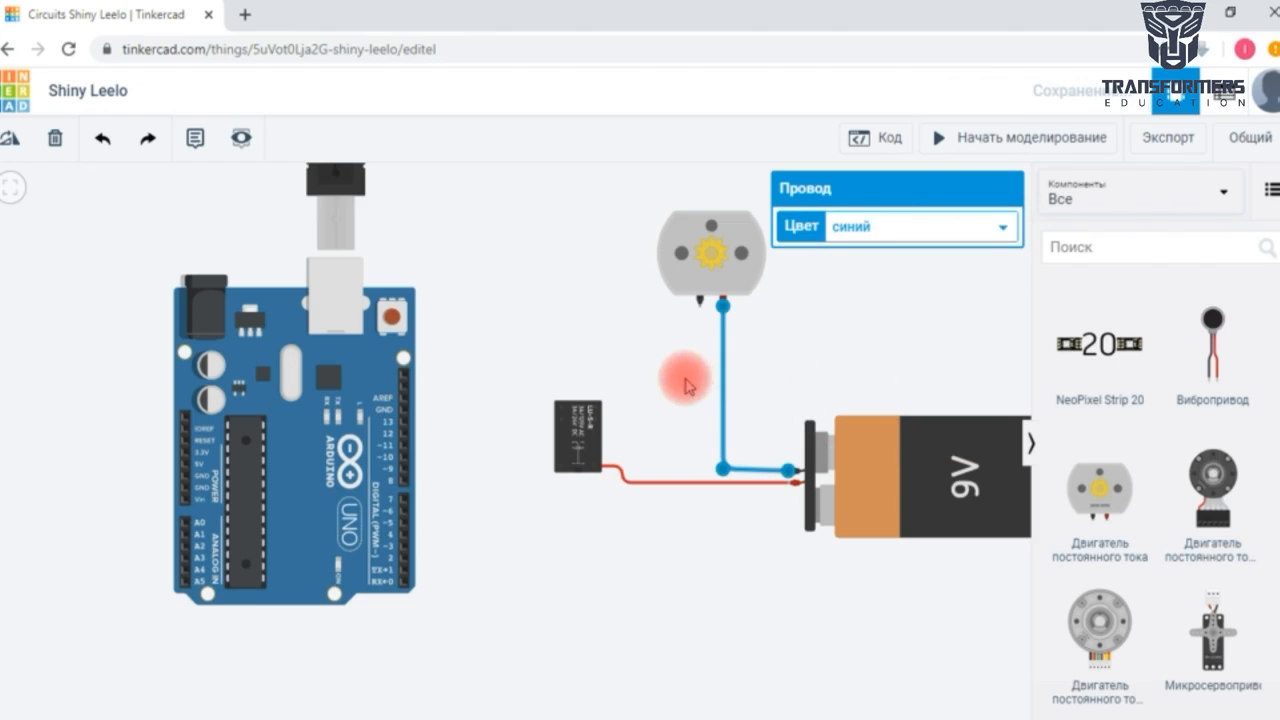
left_click(688, 386)
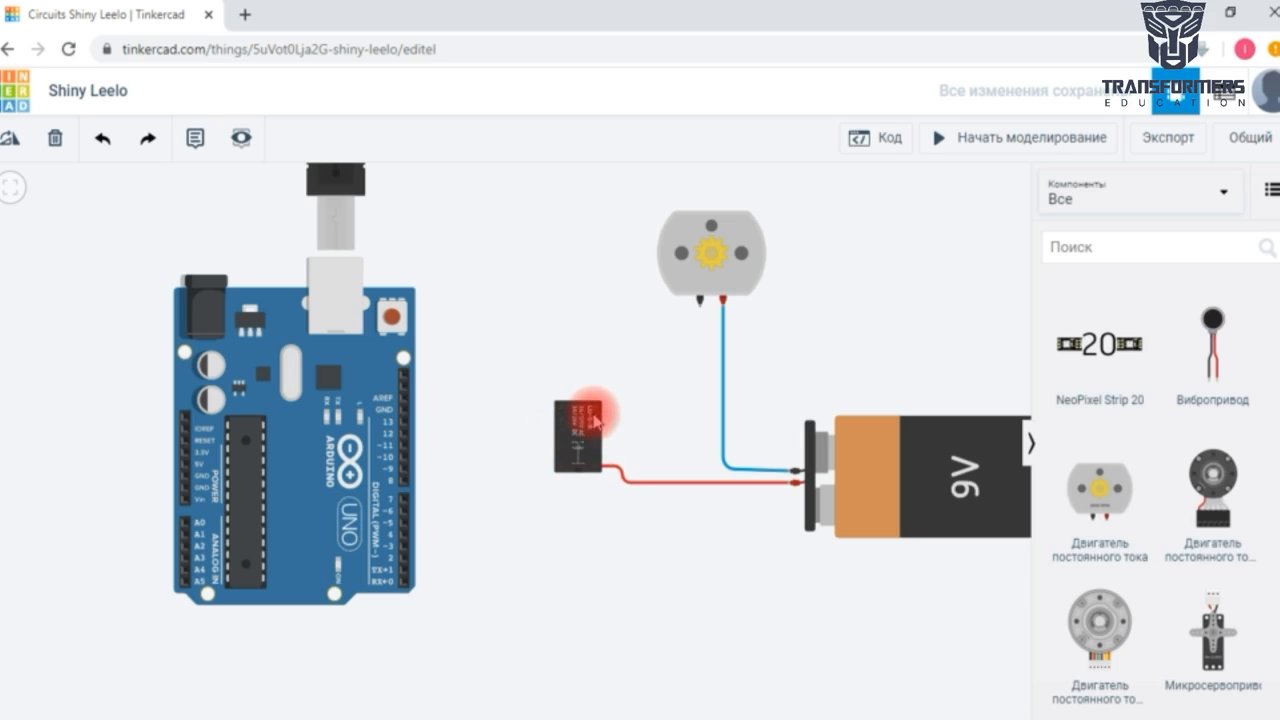
Step: Wire the relay's upper corner terminal on the motor side to the DC motor's free black terminal, squaring the wire's corner
left_click(596, 407)
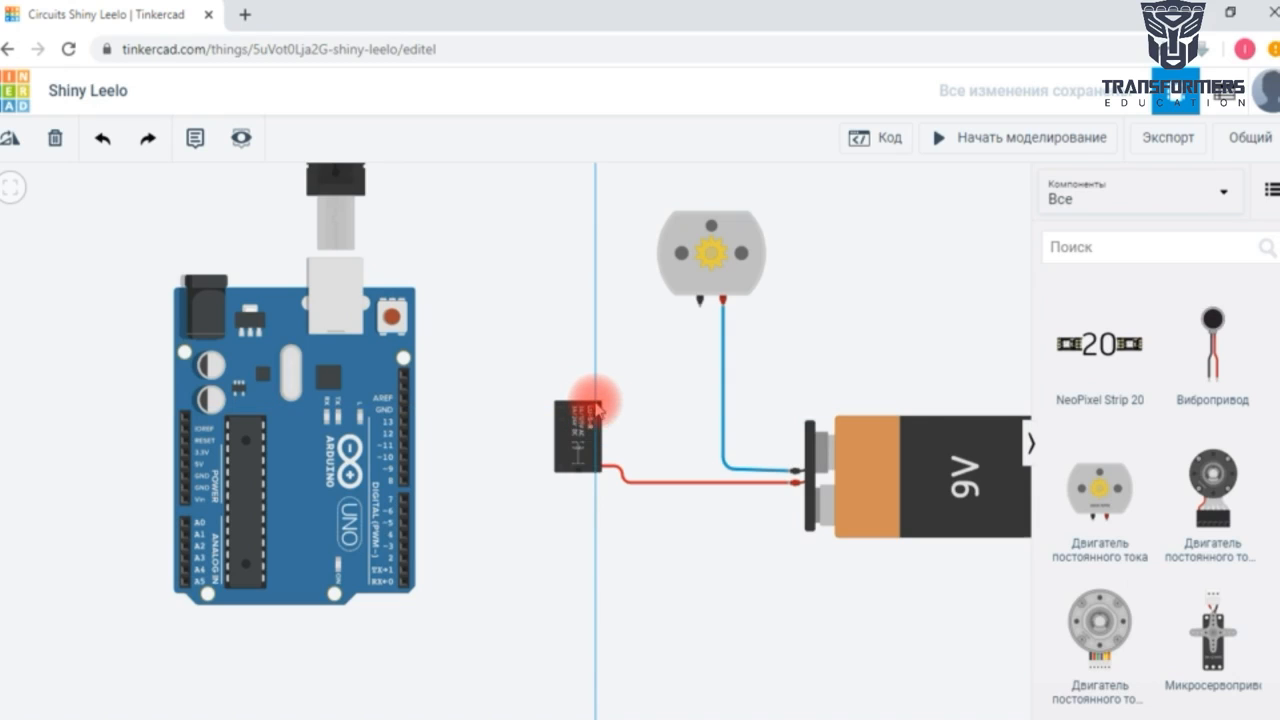
left_click(596, 315)
left_click(700, 302)
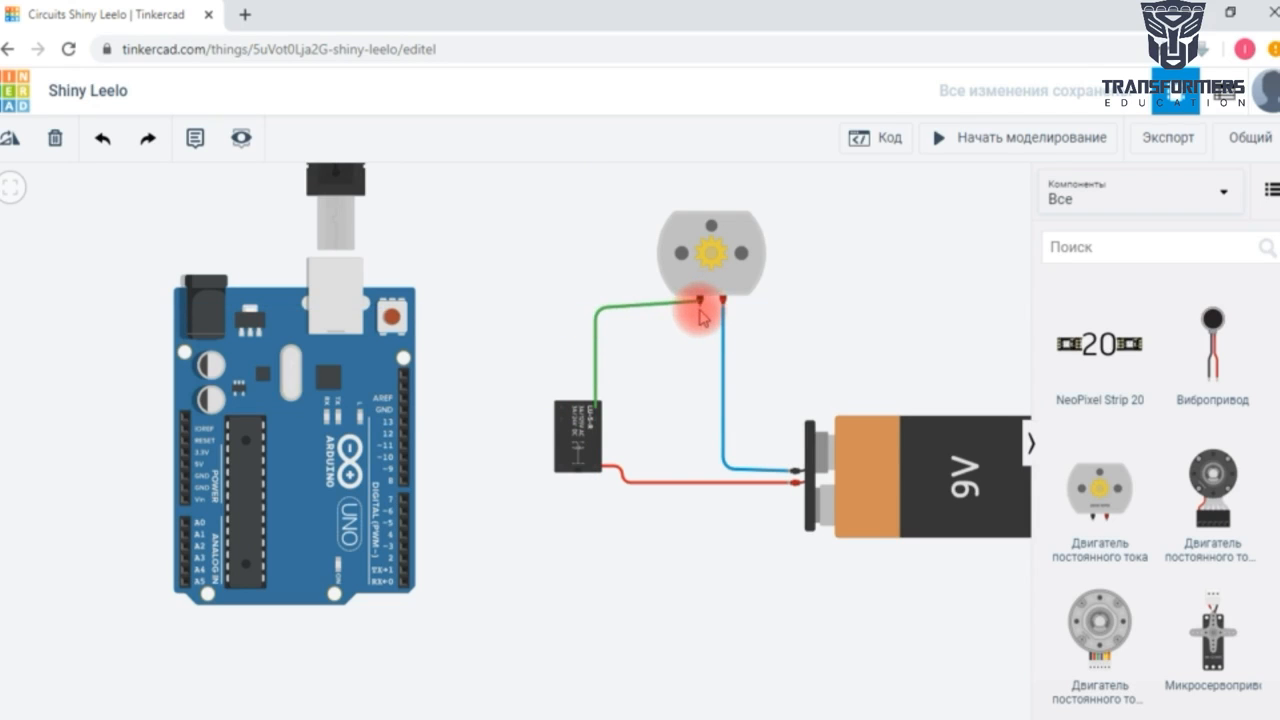
left_click(595, 310)
left_click_drag(596, 314, 595, 307)
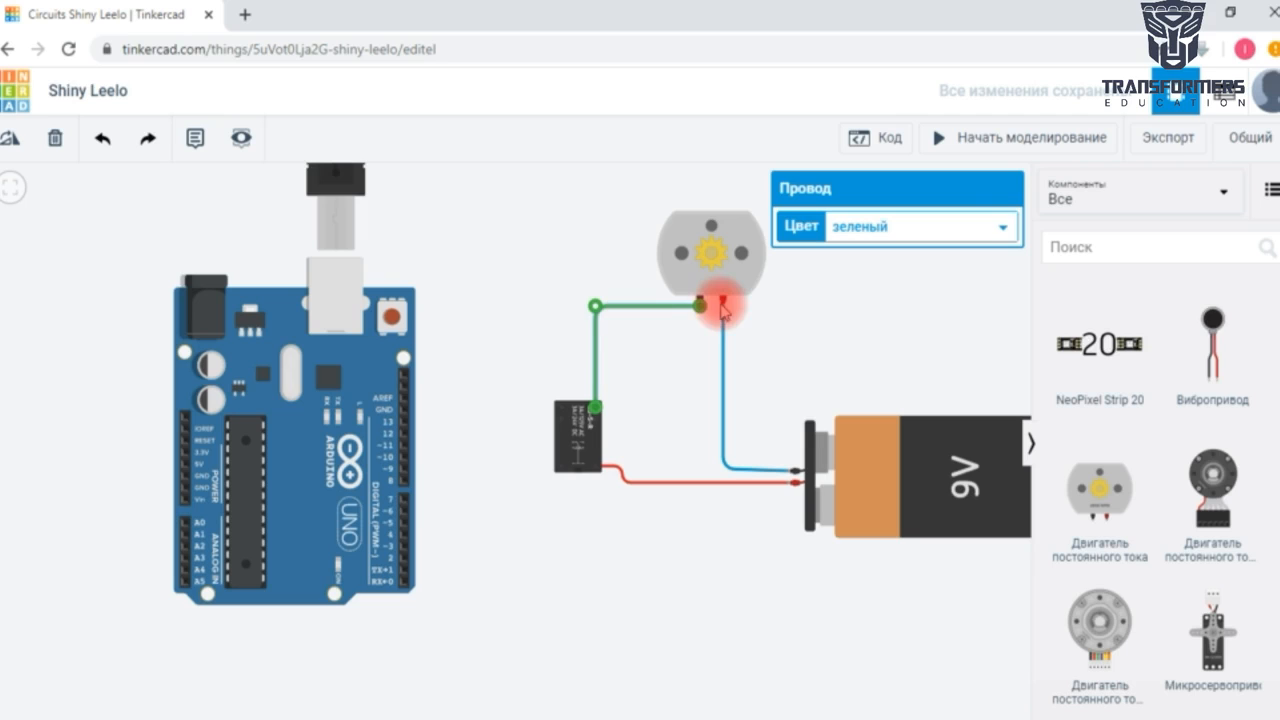
Step: Set the color of the wire between the relay and the DC motor to yellow (желтый)
left_click(1000, 225)
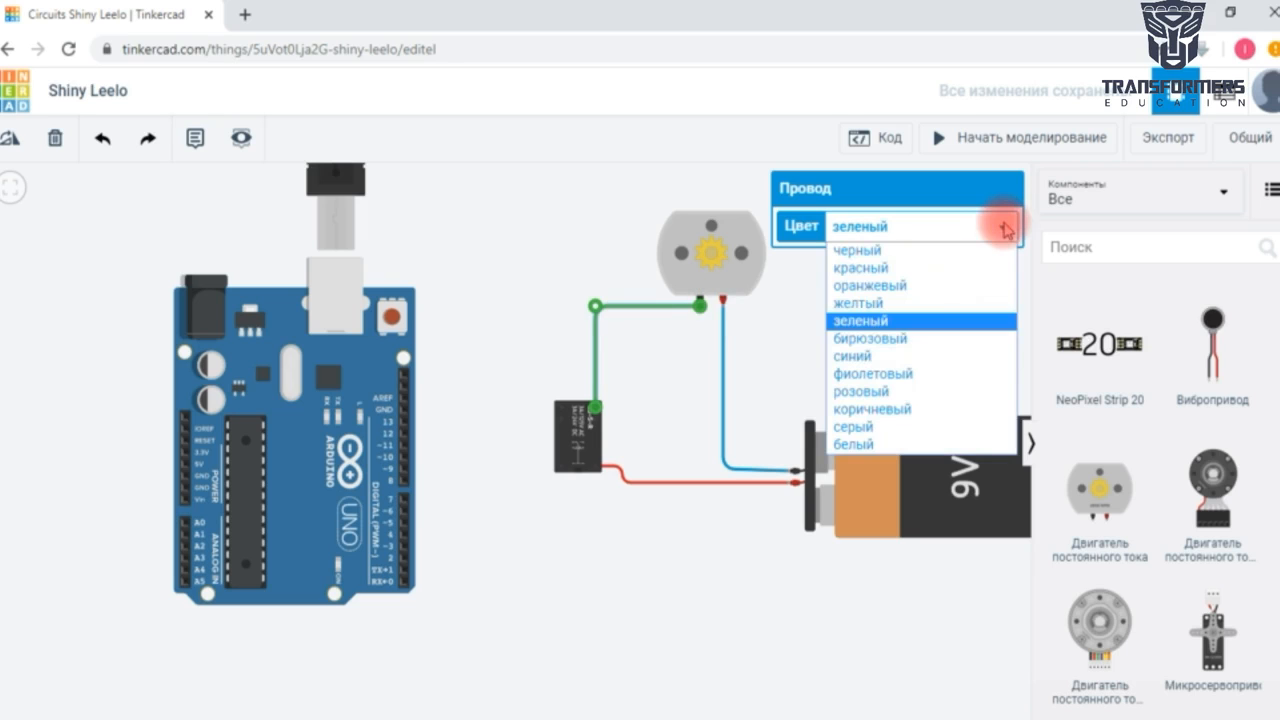
left_click(880, 302)
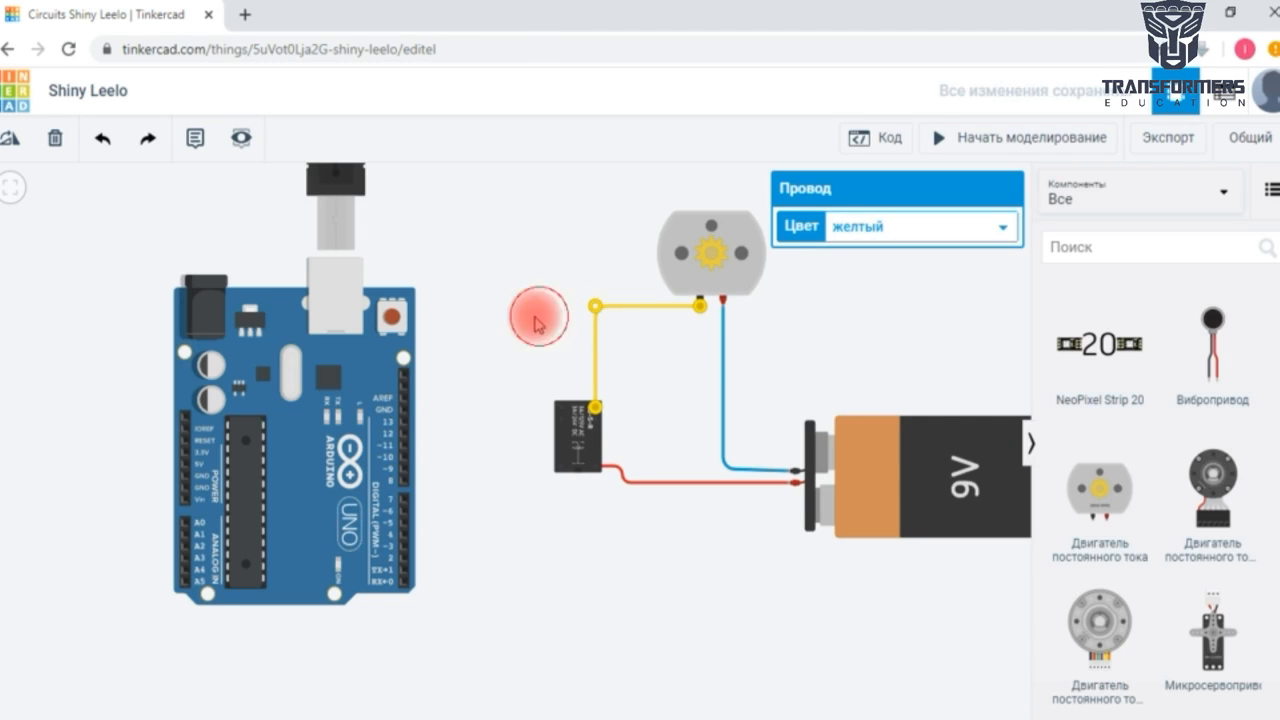
left_click(538, 323)
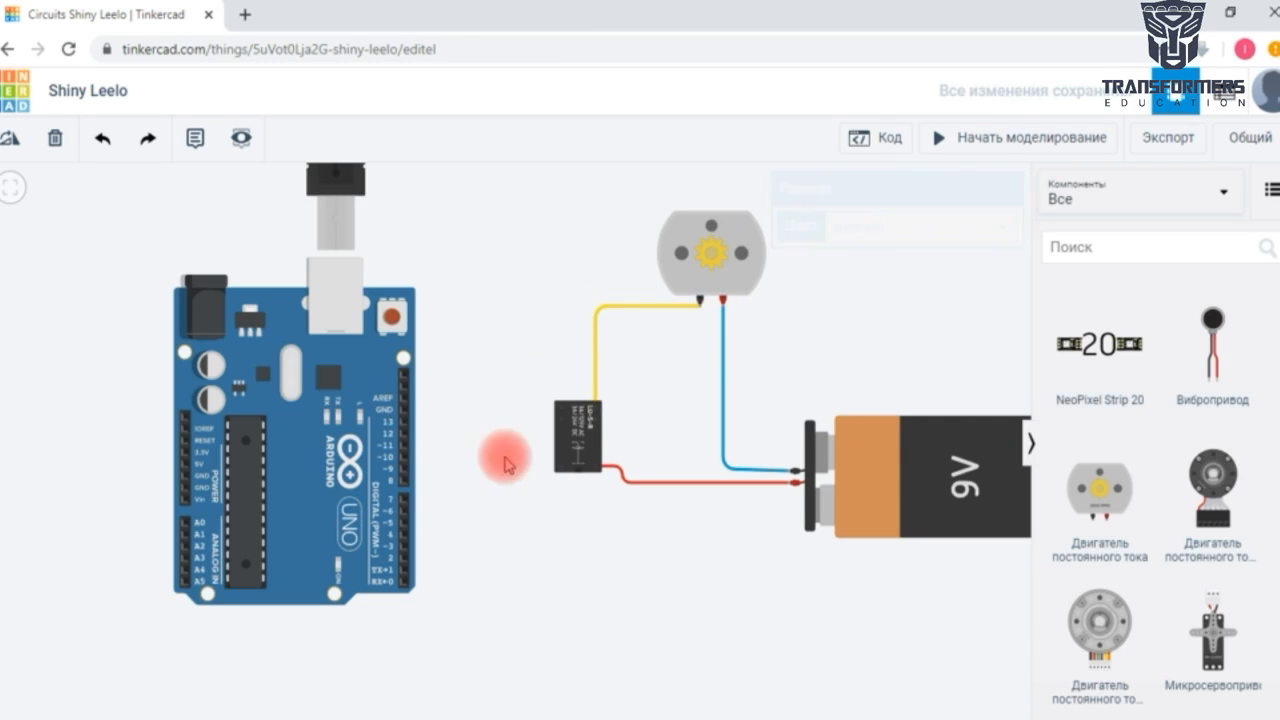
Step: Wire relay terminal 8 (Клемма 8) to Arduino digital pin 8, routing it with right-angle bends beside the board
left_click(561, 428)
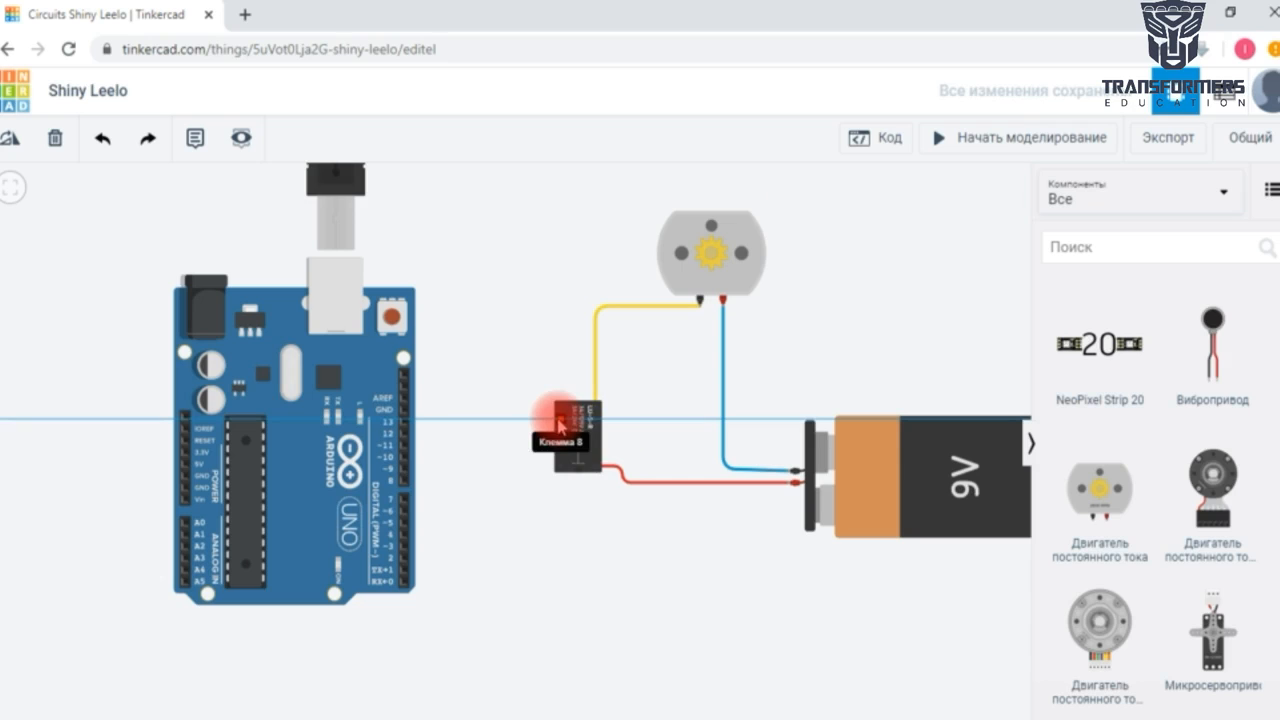
left_click(423, 421)
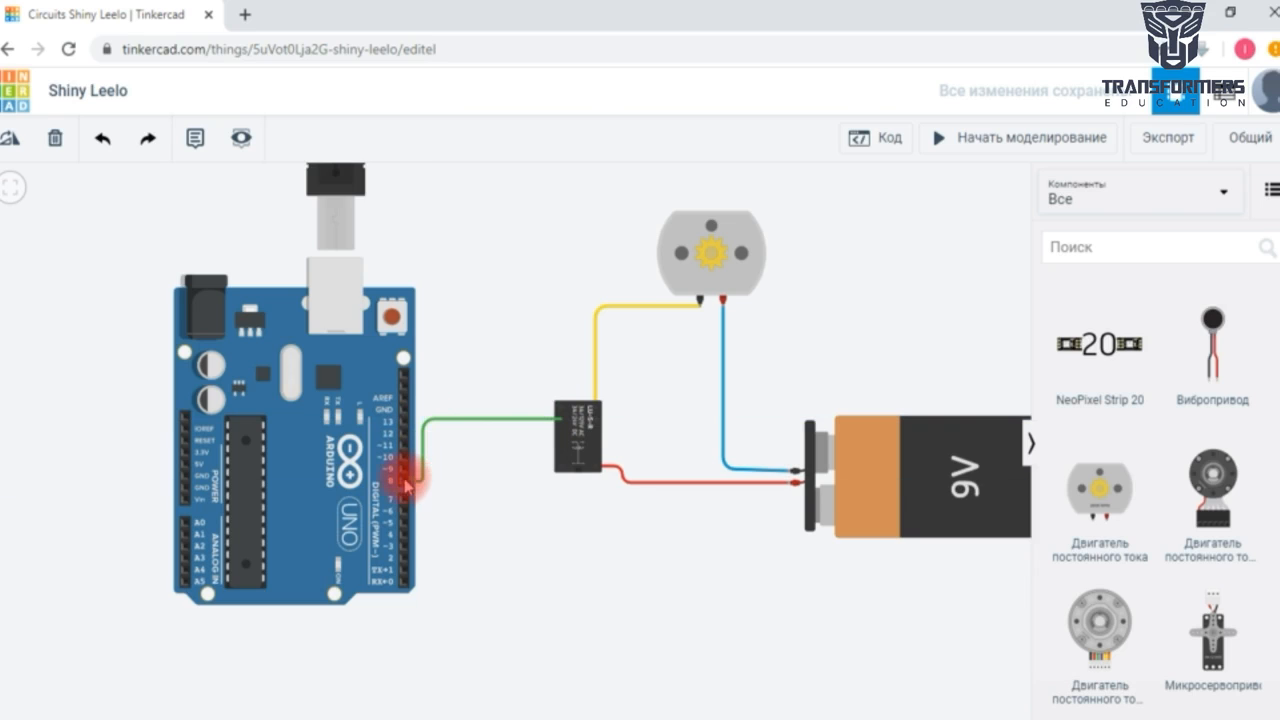
left_click(407, 484)
mouse_move(407, 484)
left_mouse_down()
mouse_move(455, 476)
mouse_move(423, 482)
left_mouse_up()
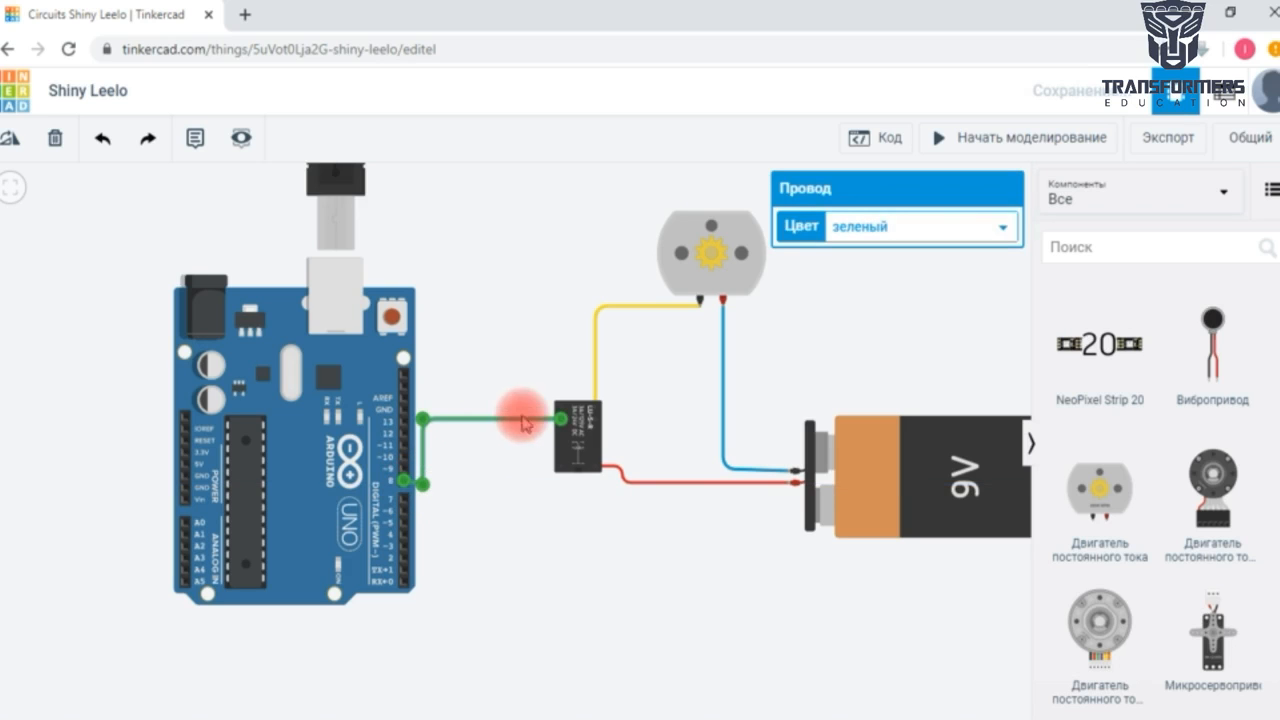
Step: Set the color of the wire between relay terminal 8 and Arduino pin 8 to brown (коричневый)
left_click(1002, 226)
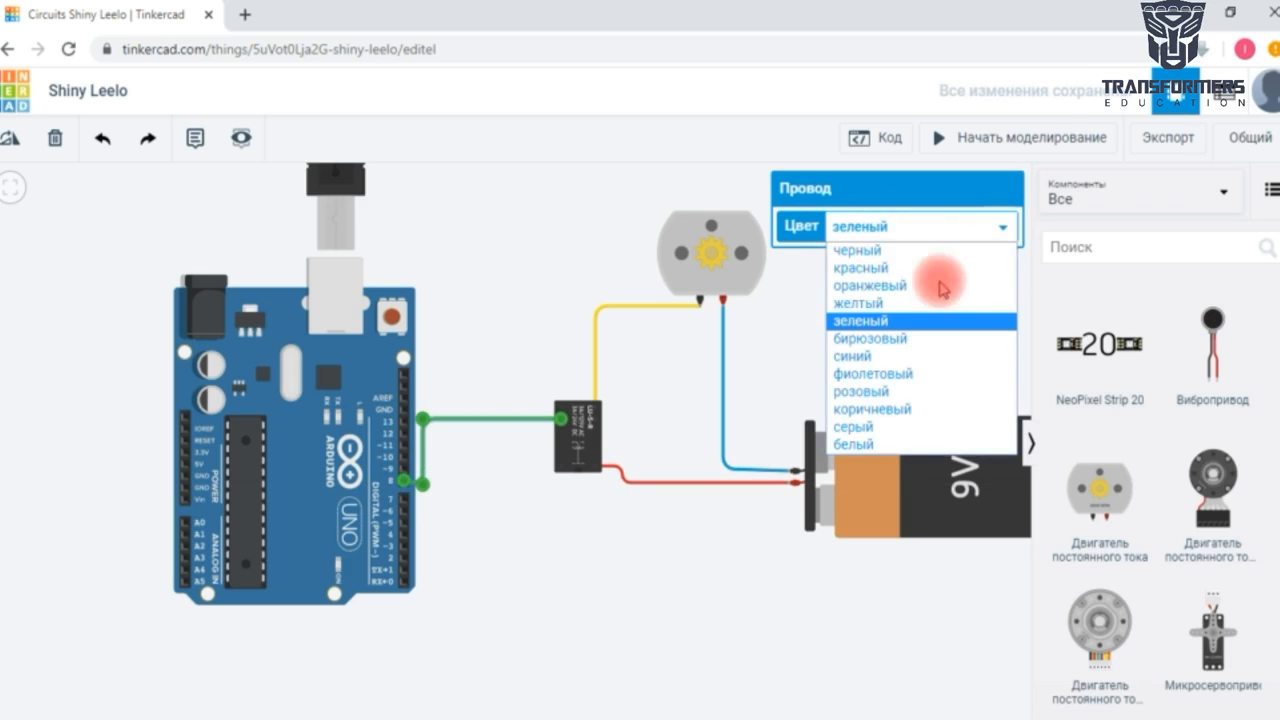
left_click(890, 410)
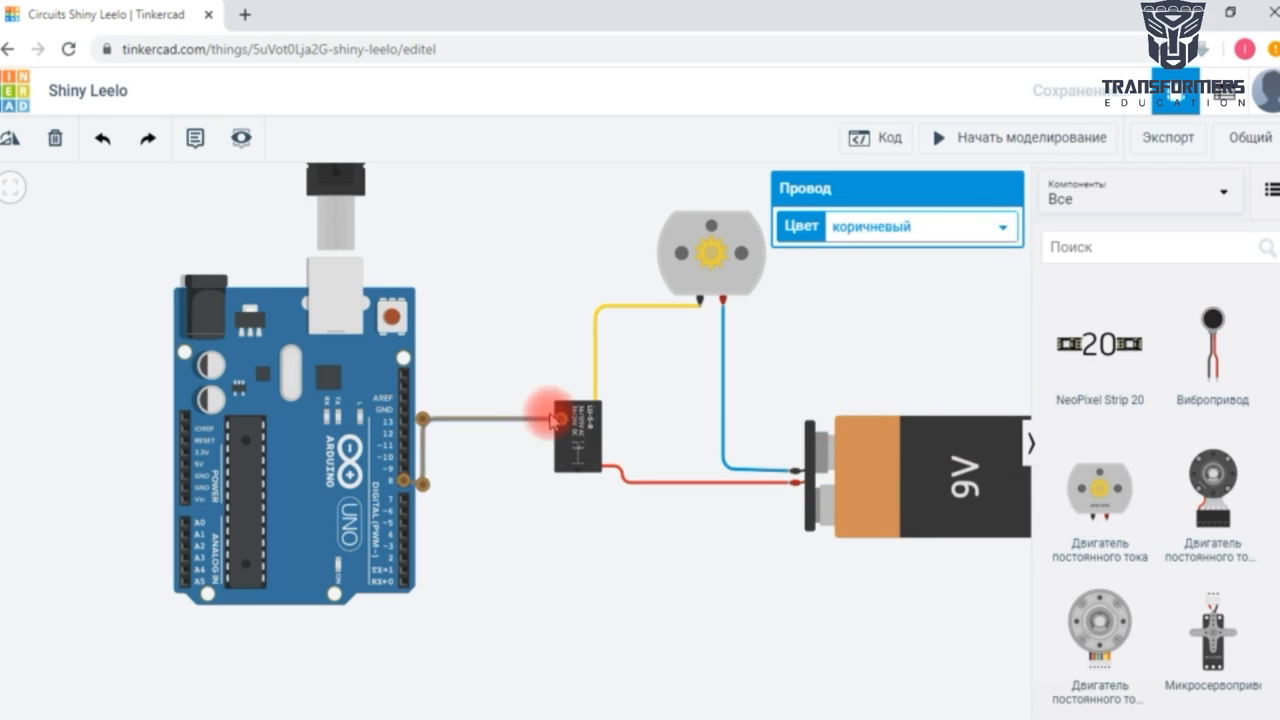
left_click(434, 434)
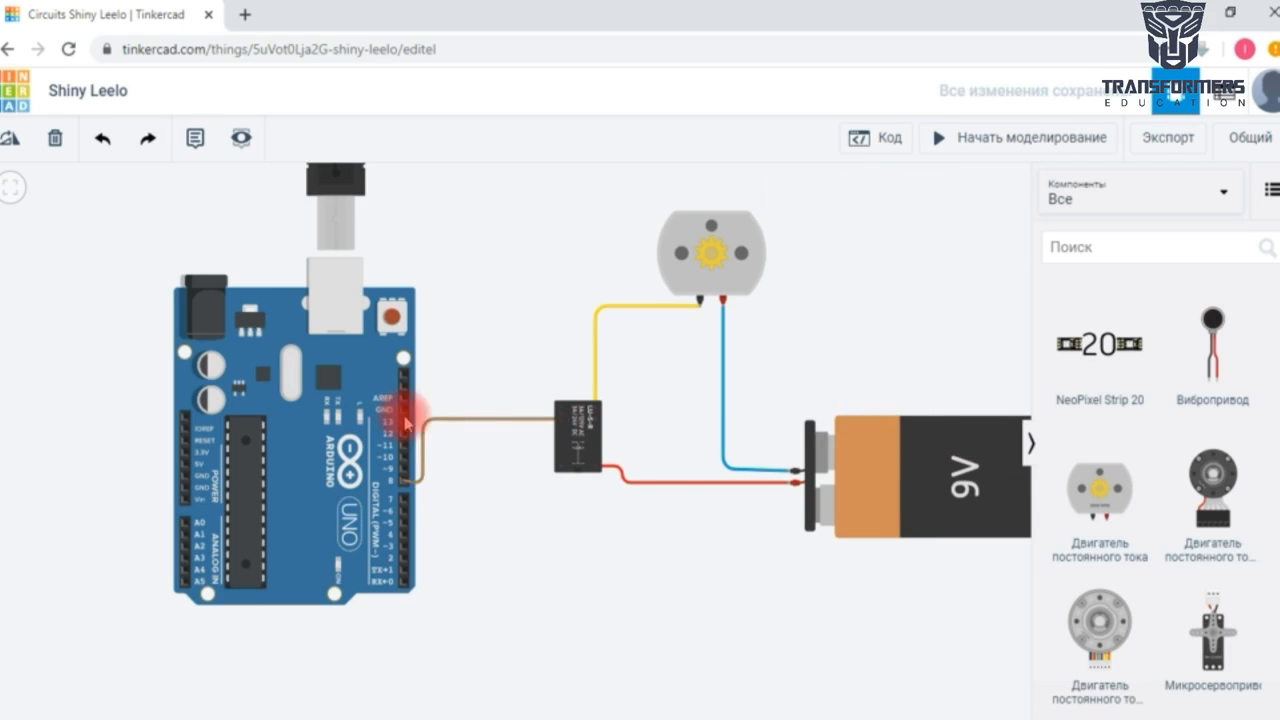
Step: Wire relay terminal 5 (Клемма 5) to the Arduino's GND pin beside pin 13, routing it over the top of the relay
left_click(597, 428)
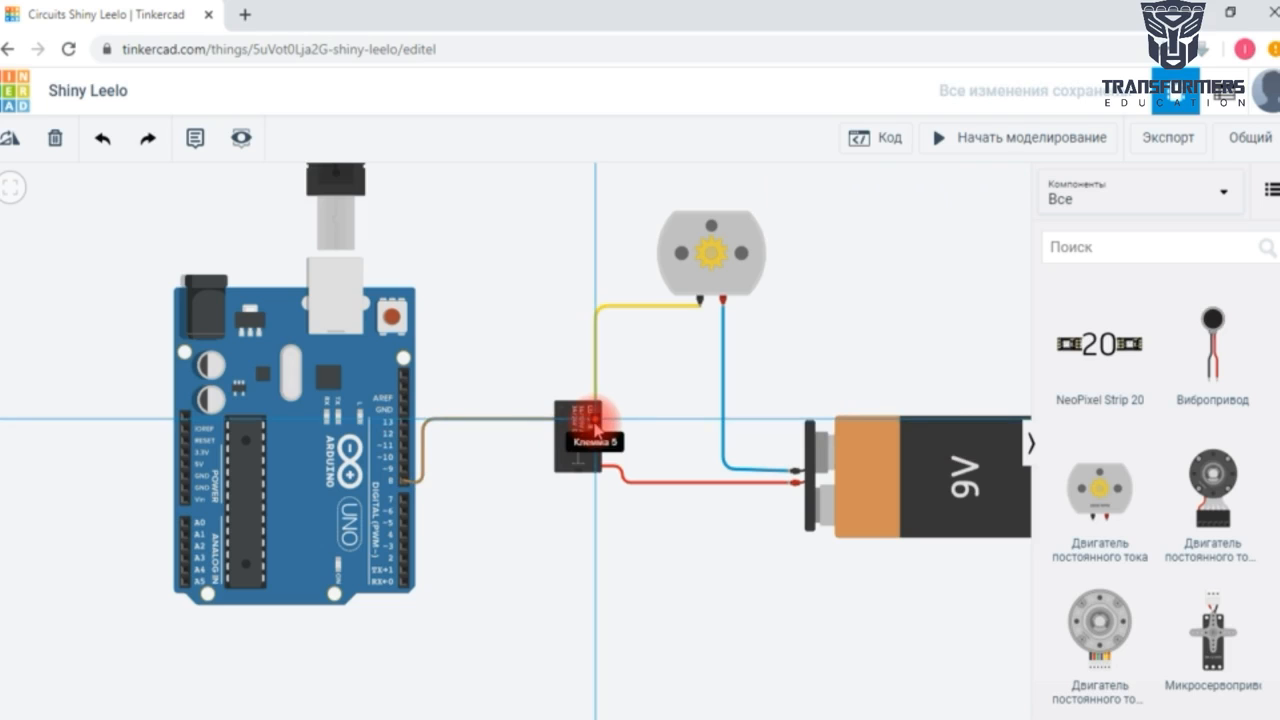
left_click(616, 422)
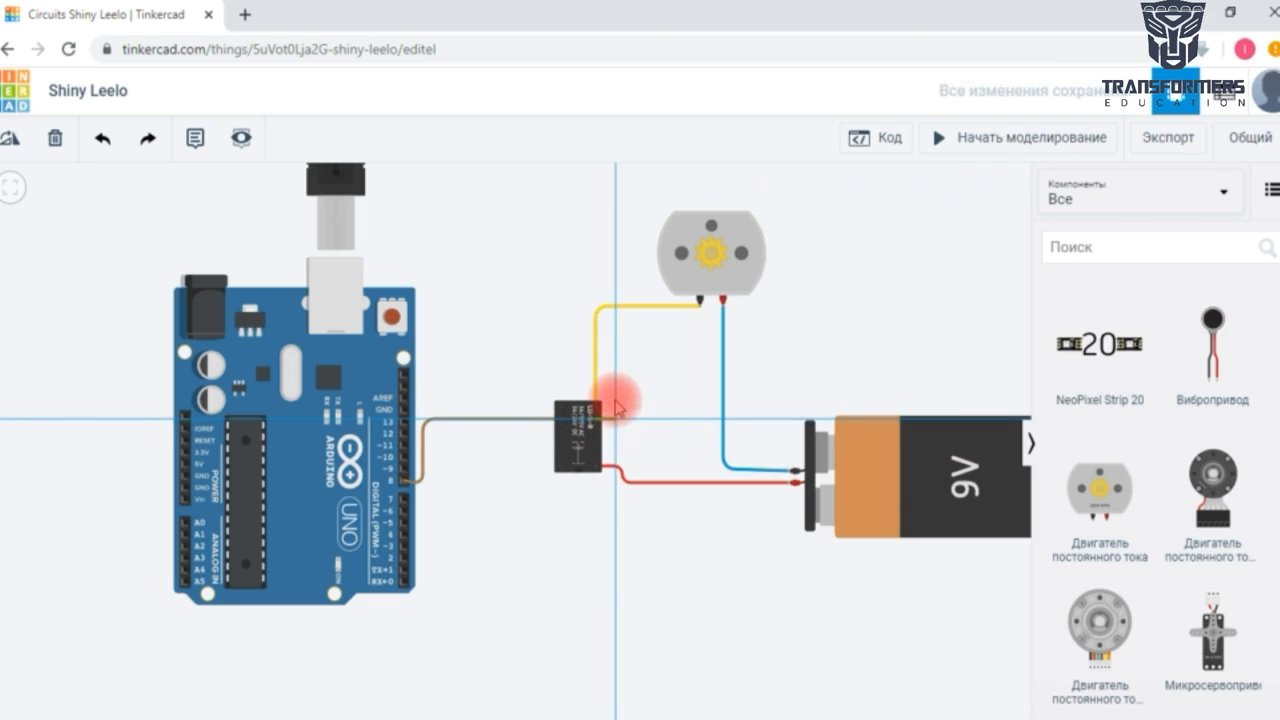
left_click(612, 383)
left_click(553, 393)
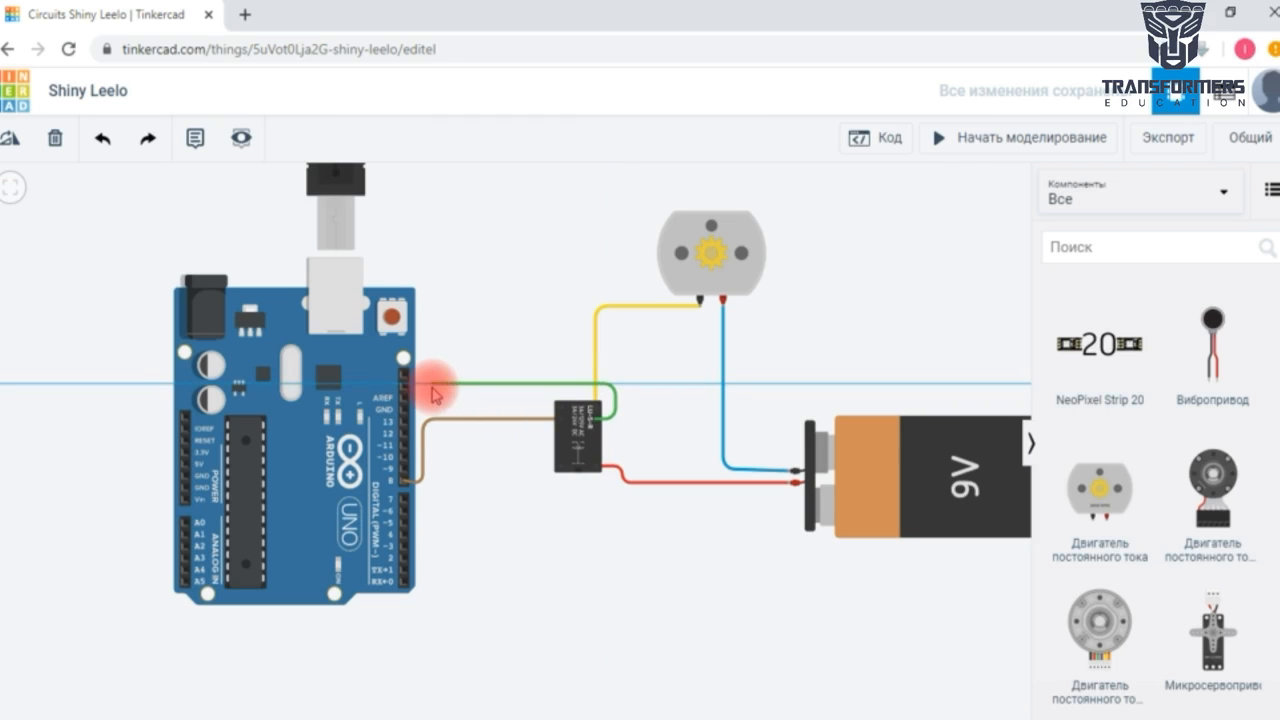
left_click(432, 385)
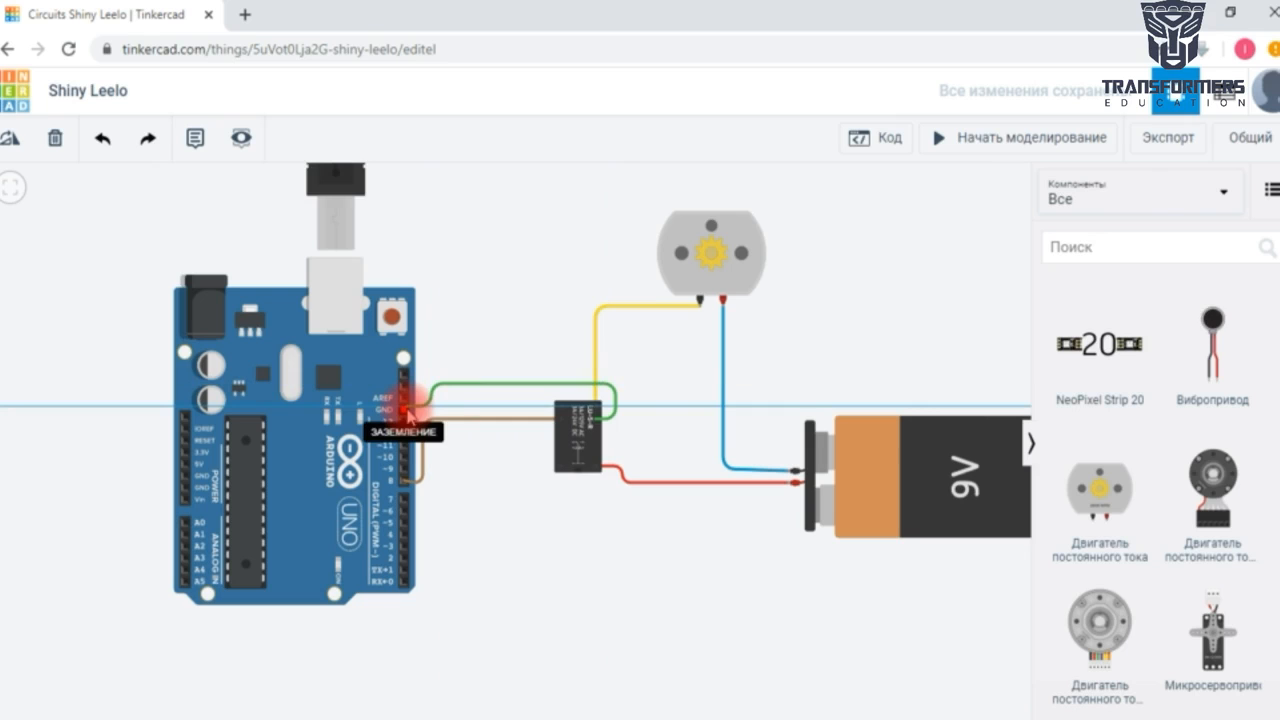
left_click(408, 412)
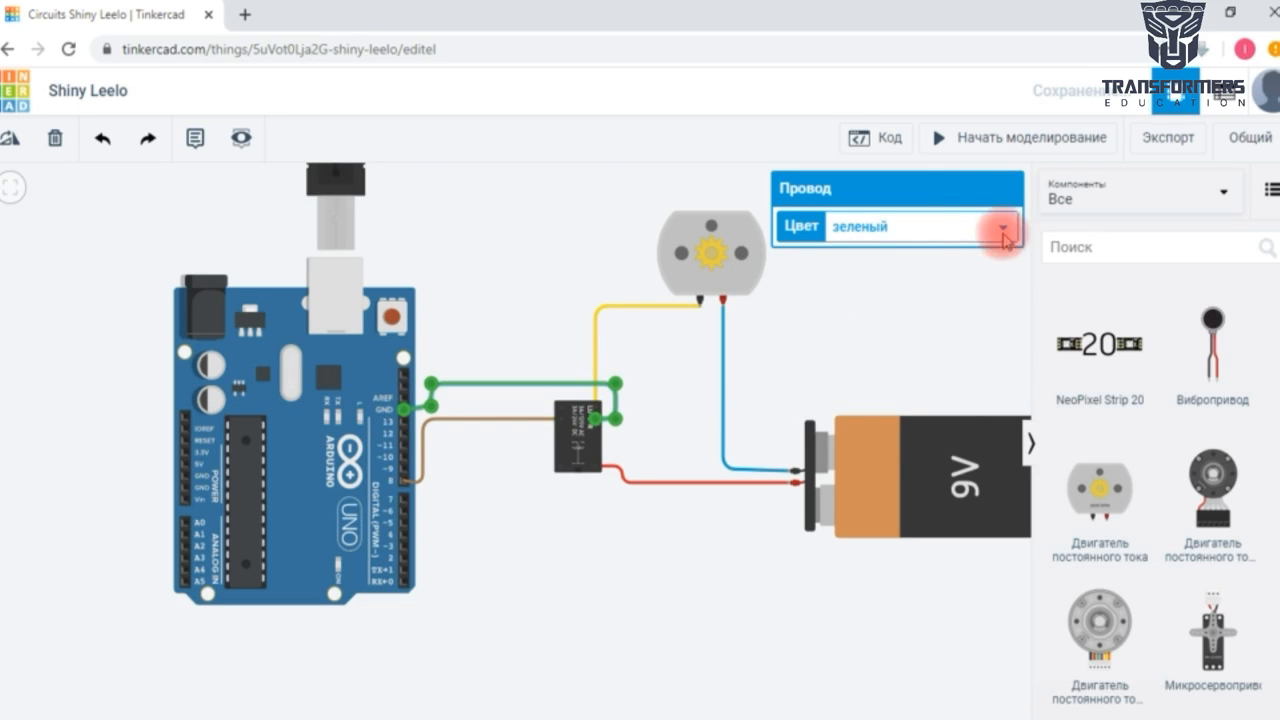
Step: Set the color of the wire between relay terminal 5 and the Arduino's GND to blue (синий)
left_click(1005, 225)
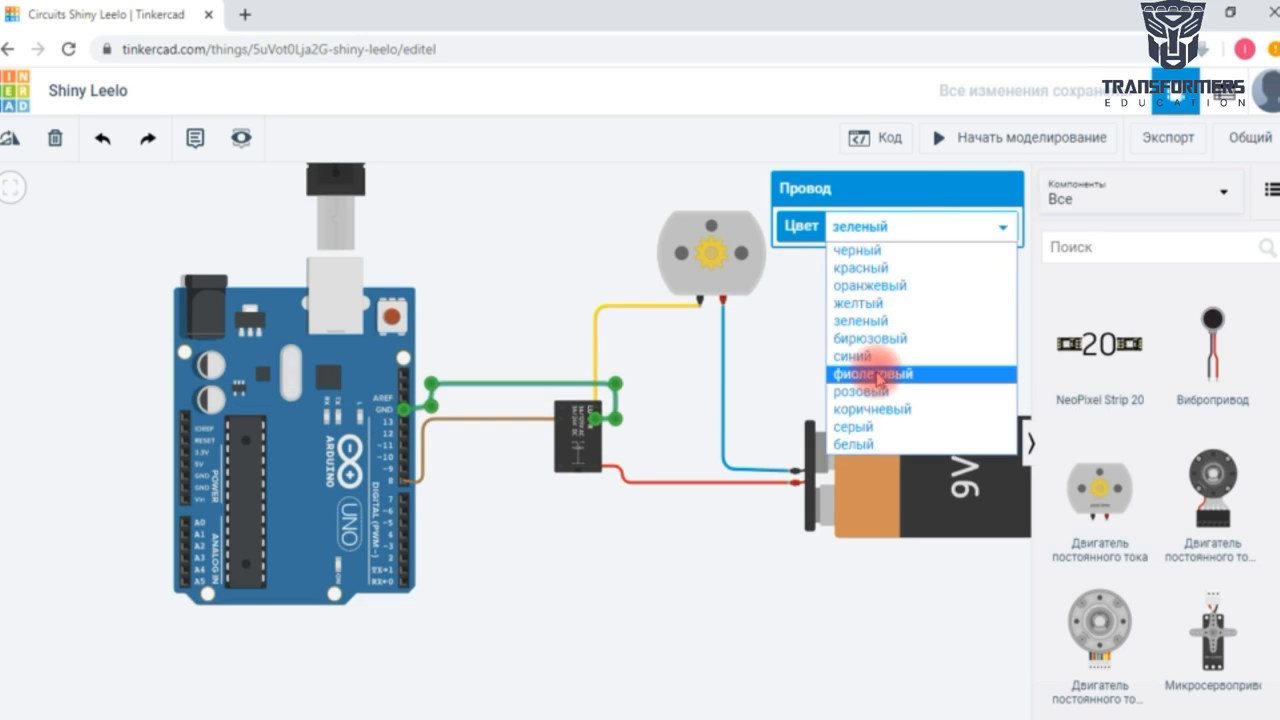
left_click(874, 357)
left_click(518, 320)
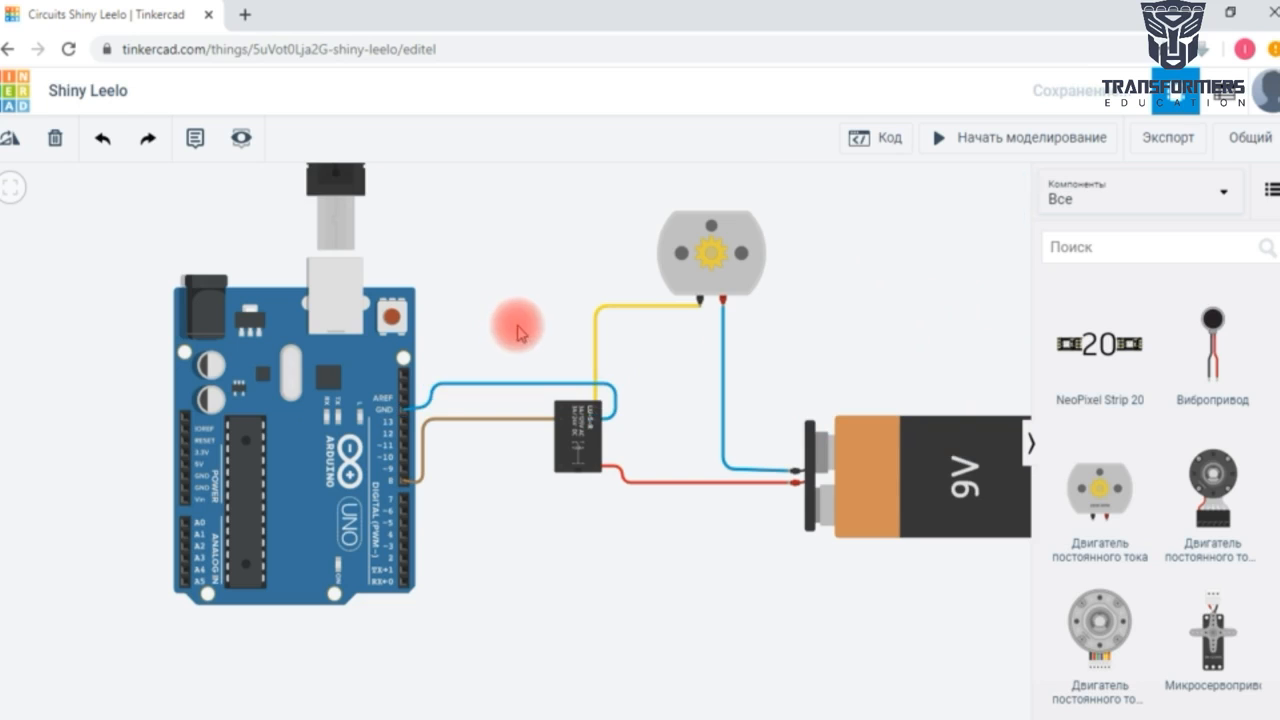